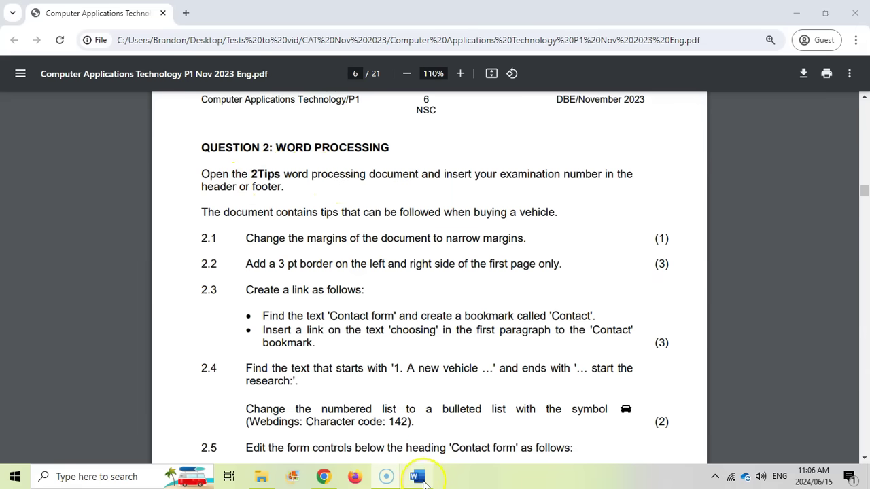
Step: Apply the Narrow (1.27 cm) margin preset to the 2Tips document, then return to the exam PDF
{"action": "mouse_move", "coordinate": [423, 484]}
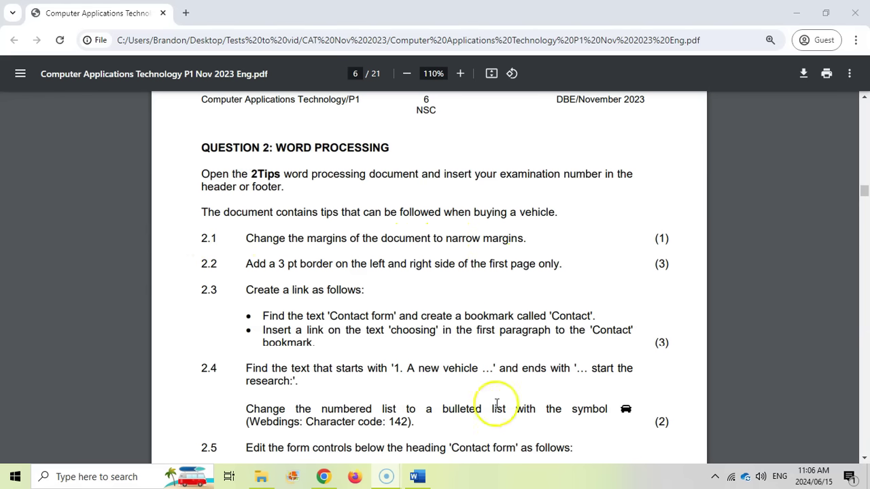
{"action": "left_click", "coordinate": [433, 482]}
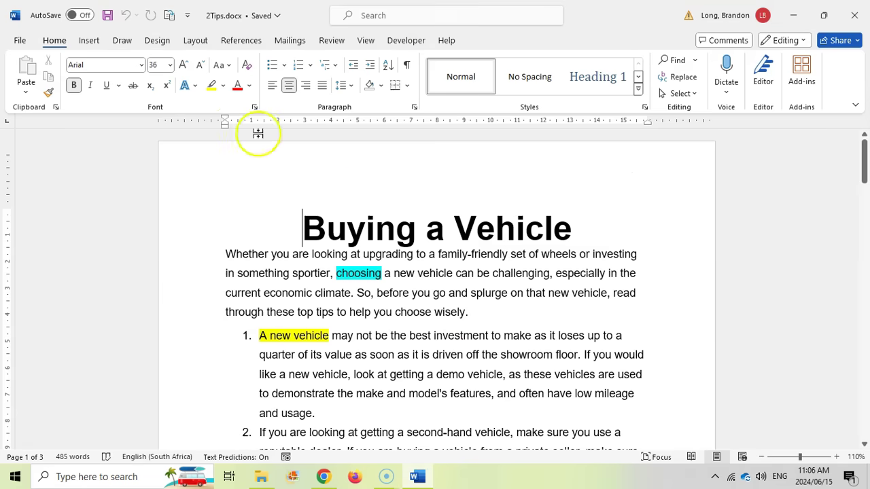
{"action": "left_click", "coordinate": [196, 43]}
{"action": "left_click", "coordinate": [27, 97]}
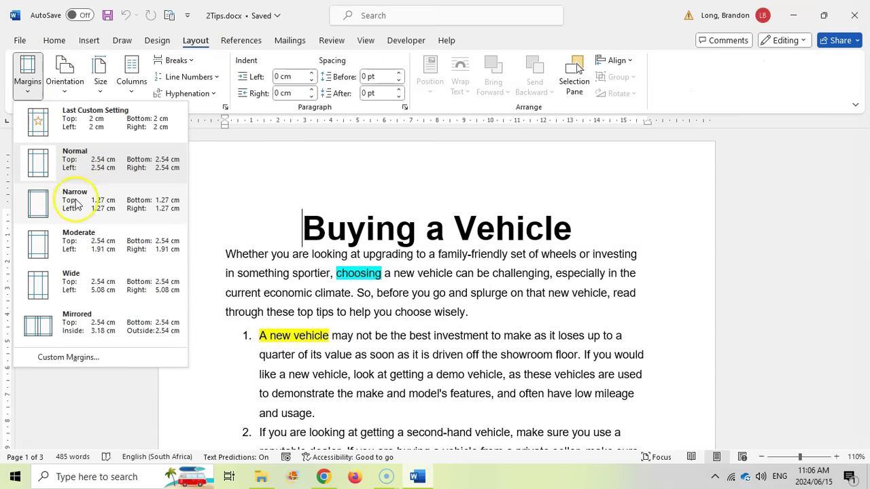
{"action": "left_click", "coordinate": [75, 197]}
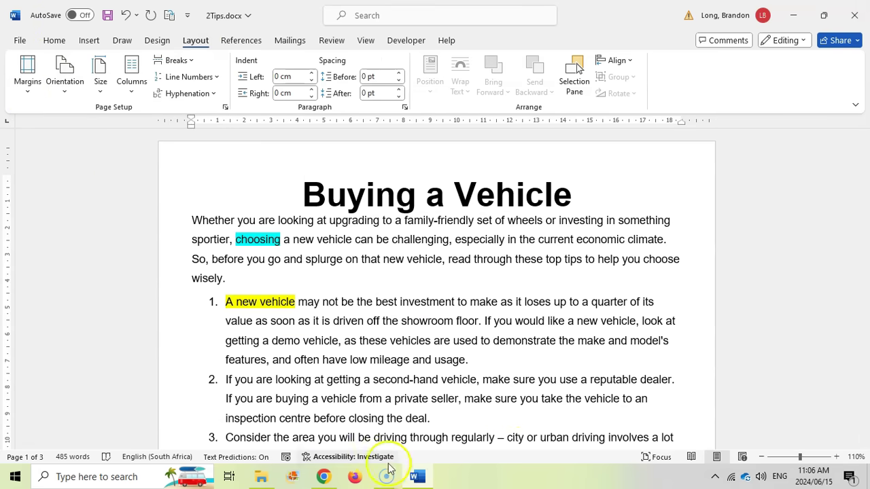
{"action": "left_click", "coordinate": [324, 477]}
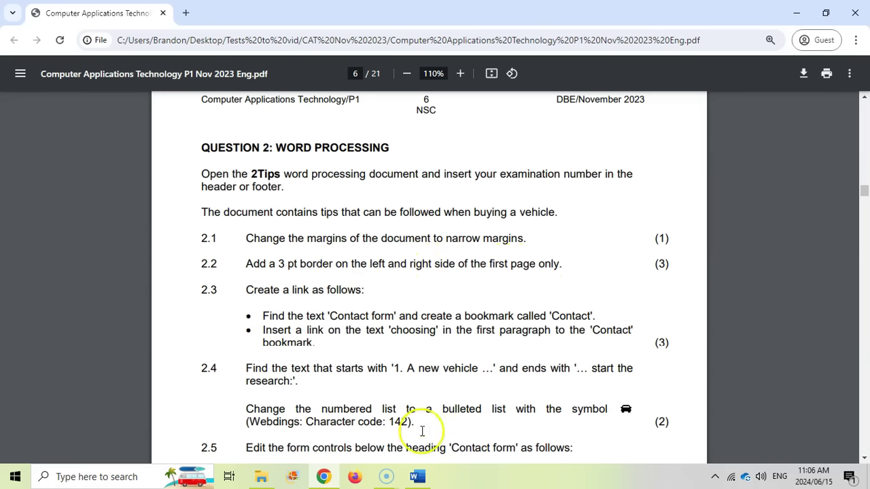
Step: Add a 3 pt page border on the left and right sides, applied to the first page only
{"action": "left_click", "coordinate": [417, 476]}
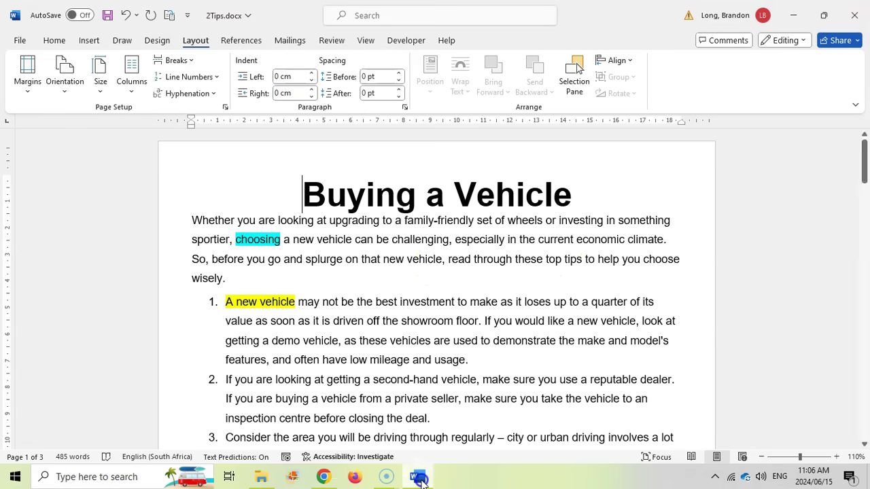
{"action": "left_click", "coordinate": [158, 41]}
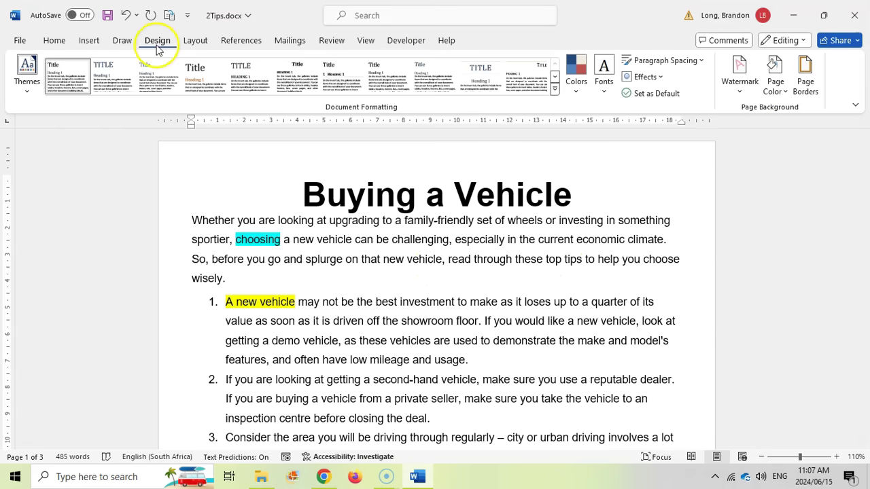
{"action": "left_click", "coordinate": [807, 85]}
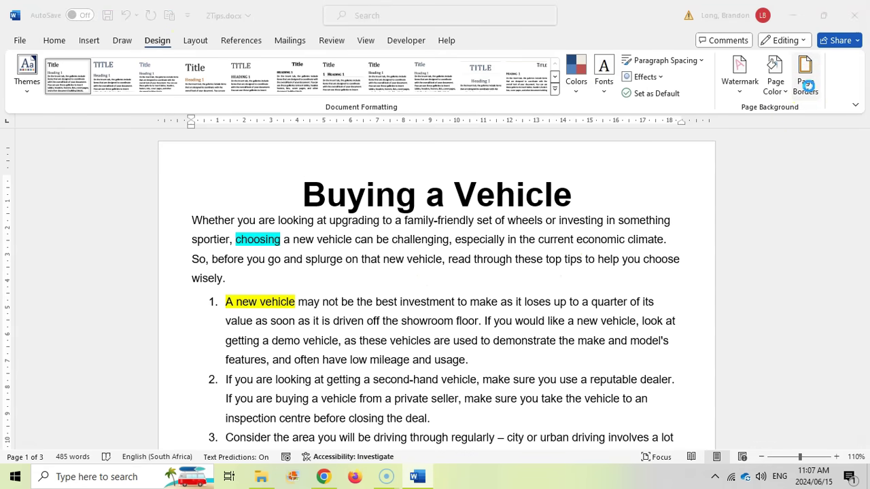
{"action": "left_click", "coordinate": [326, 477]}
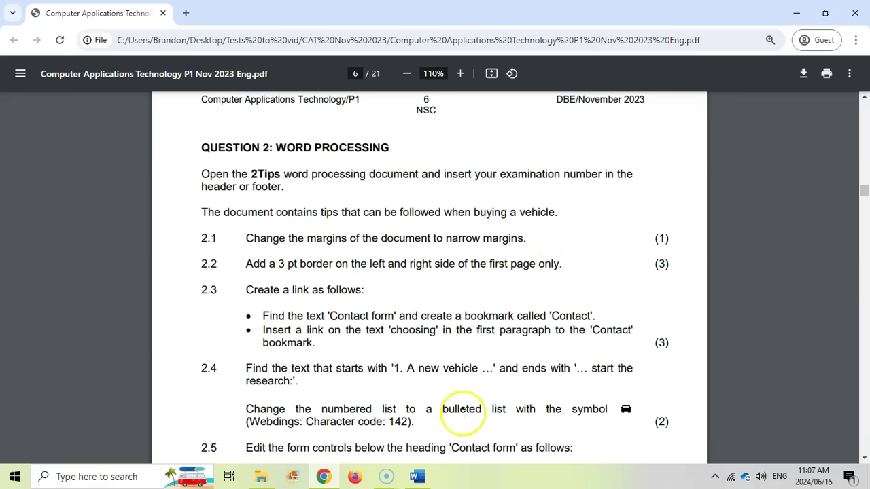
{"action": "left_click", "coordinate": [410, 477]}
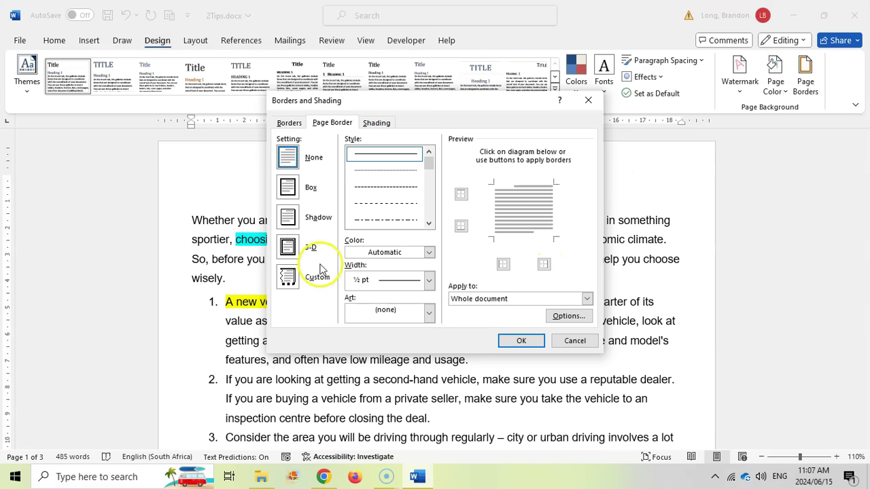
{"action": "left_click", "coordinate": [429, 280]}
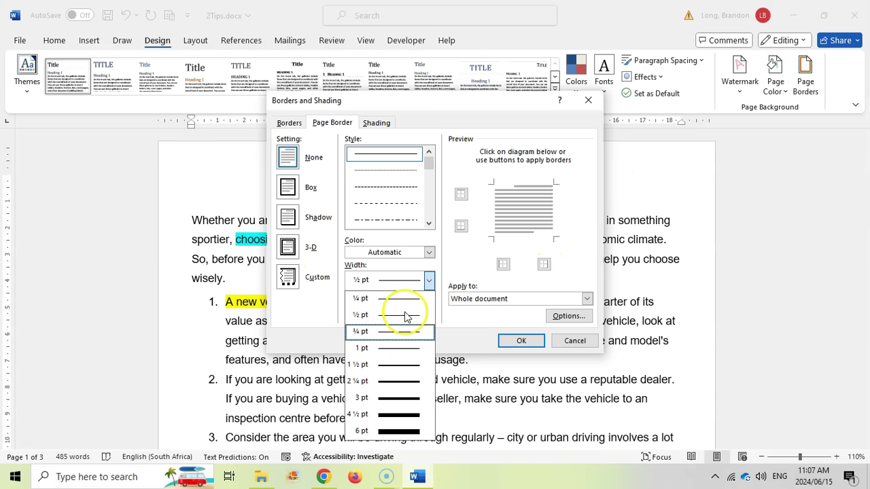
{"action": "left_click", "coordinate": [391, 398]}
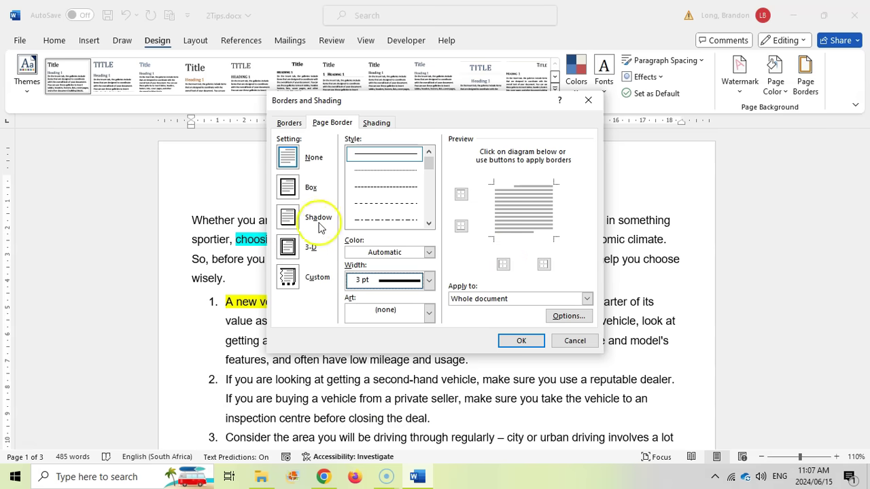
{"action": "left_click", "coordinate": [503, 264]}
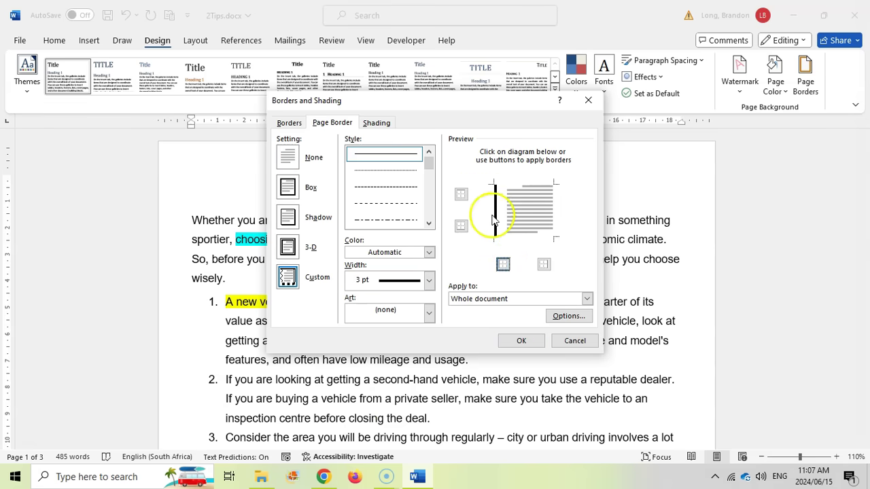
{"action": "left_click", "coordinate": [543, 264]}
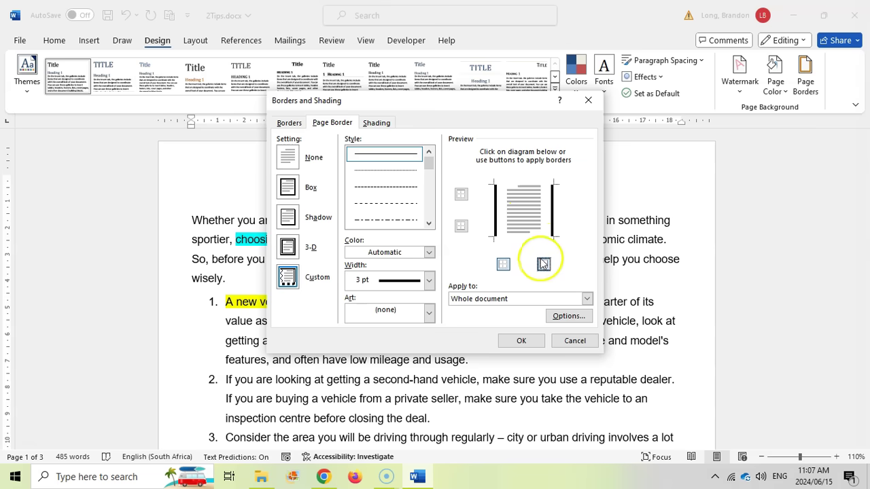
{"action": "left_click", "coordinate": [586, 299]}
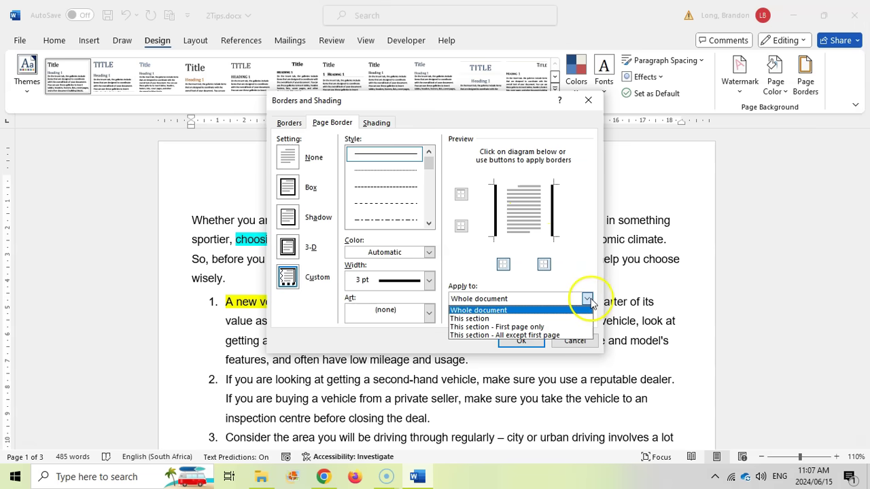
{"action": "left_click", "coordinate": [502, 327]}
{"action": "left_click", "coordinate": [521, 340]}
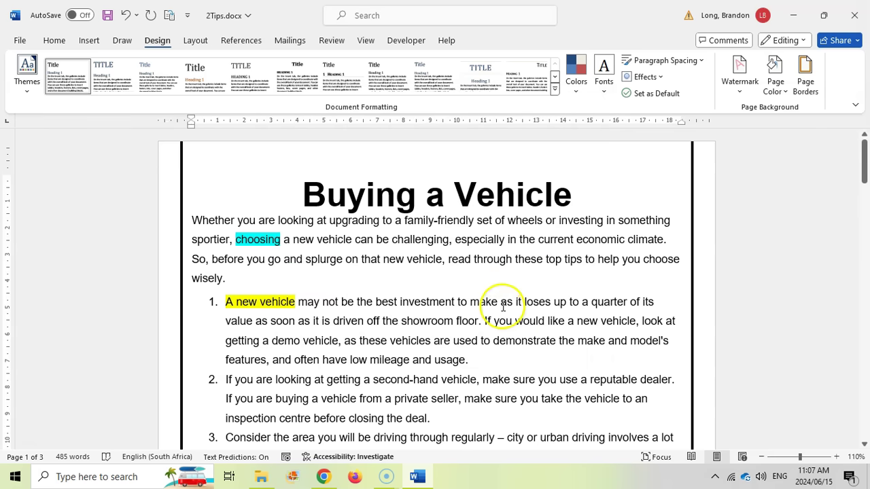
Step: Scroll through the document to check the new border, then go back to the exam PDF
{"action": "scroll", "coordinate": [575, 288], "scroll_direction": "down", "scroll_amount": 8}
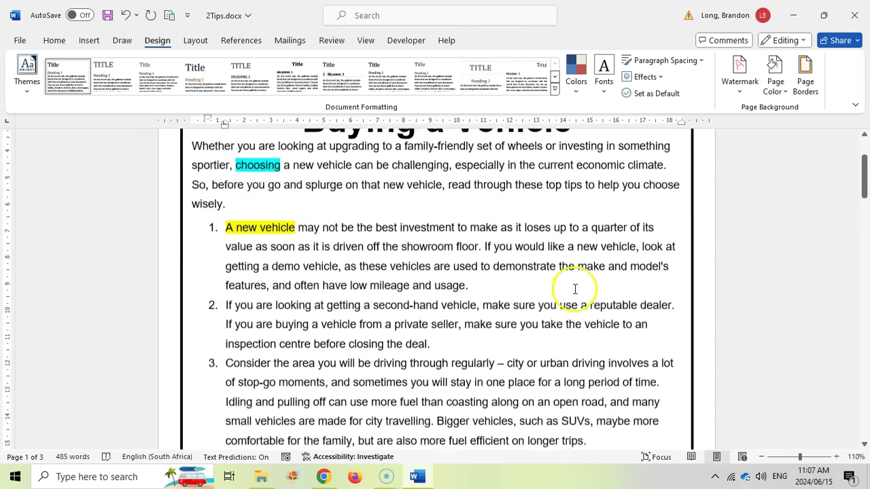
{"action": "scroll", "coordinate": [571, 296], "scroll_direction": "down", "scroll_amount": 3}
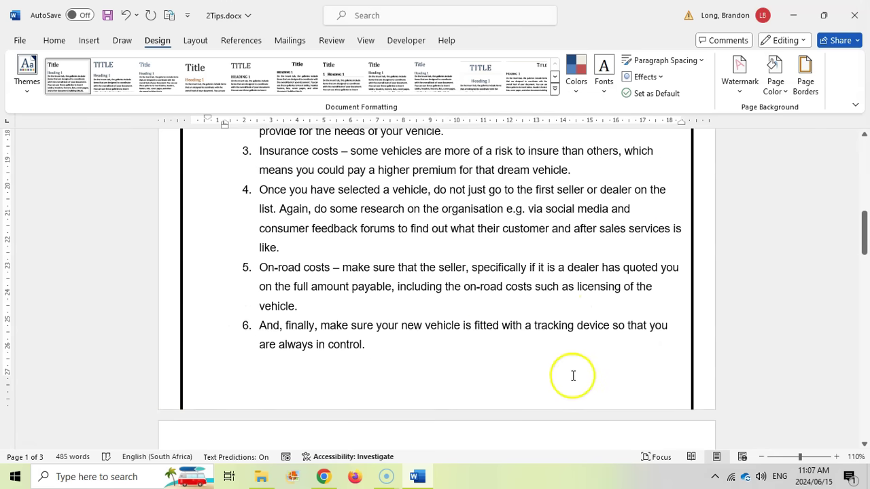
{"action": "scroll", "coordinate": [614, 367], "scroll_direction": "up", "scroll_amount": 1}
{"action": "scroll", "coordinate": [614, 369], "scroll_direction": "down", "scroll_amount": 2}
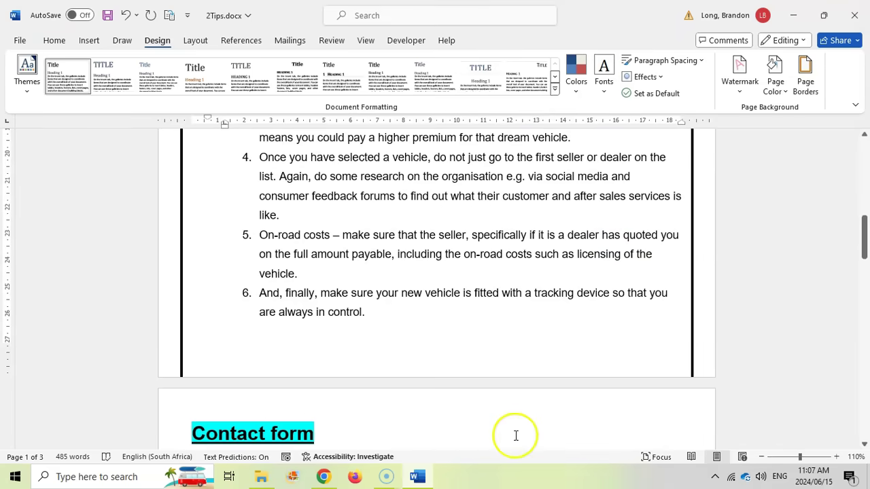
{"action": "scroll", "coordinate": [519, 408], "scroll_direction": "down", "scroll_amount": 3}
{"action": "scroll", "coordinate": [518, 403], "scroll_direction": "up", "scroll_amount": 3}
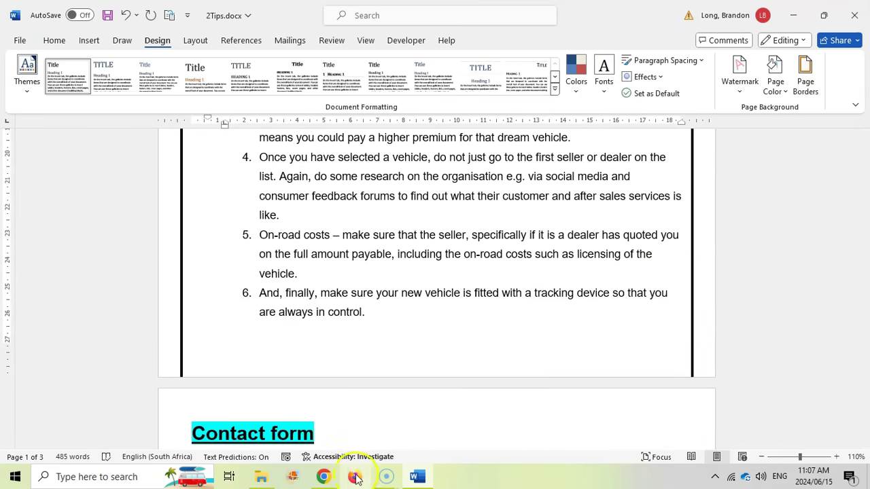
{"action": "left_click", "coordinate": [323, 478]}
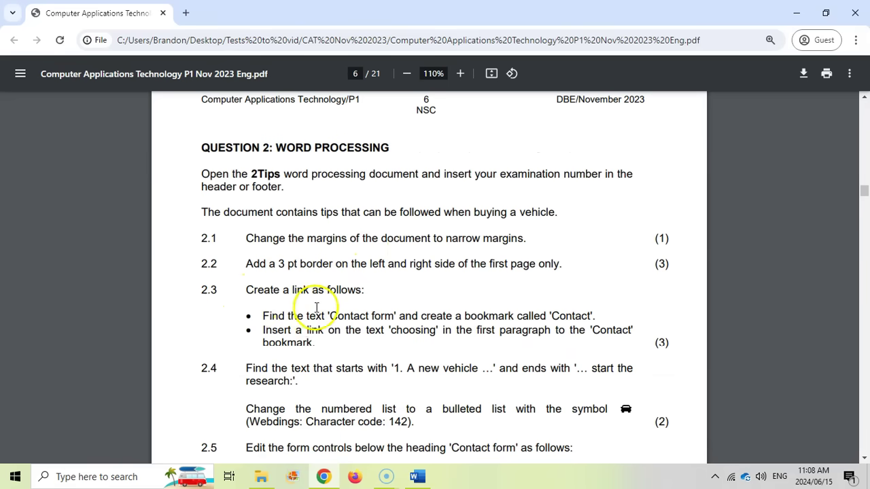
Step: Select the Contact form heading and add a bookmark named 'Contact', then switch to the exam paper
{"action": "scroll", "coordinate": [352, 311], "scroll_direction": "down", "scroll_amount": 1}
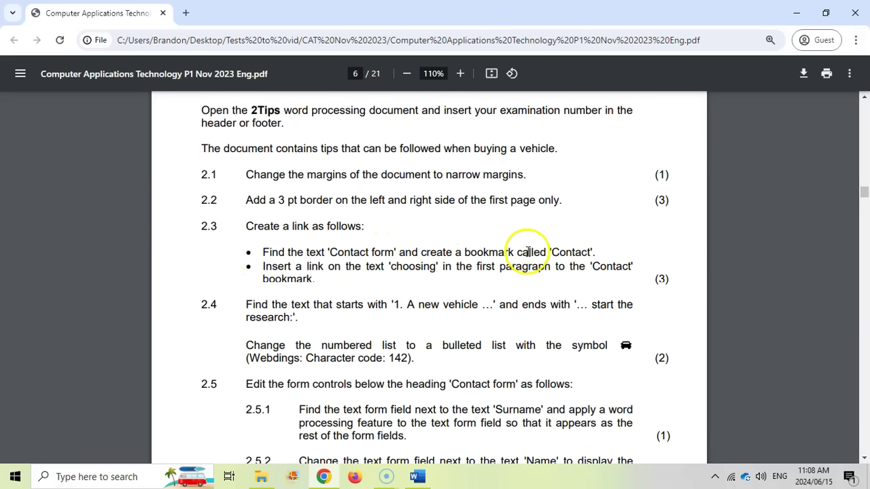
{"action": "left_click", "coordinate": [417, 476]}
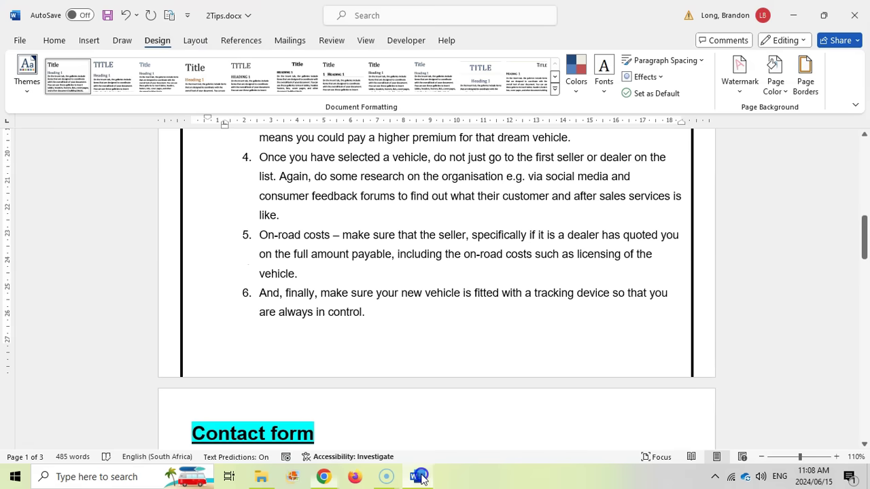
{"action": "scroll", "coordinate": [340, 306], "scroll_direction": "down", "scroll_amount": 3}
{"action": "left_click_drag", "start_coordinate": [190, 334], "coordinate": [306, 342]}
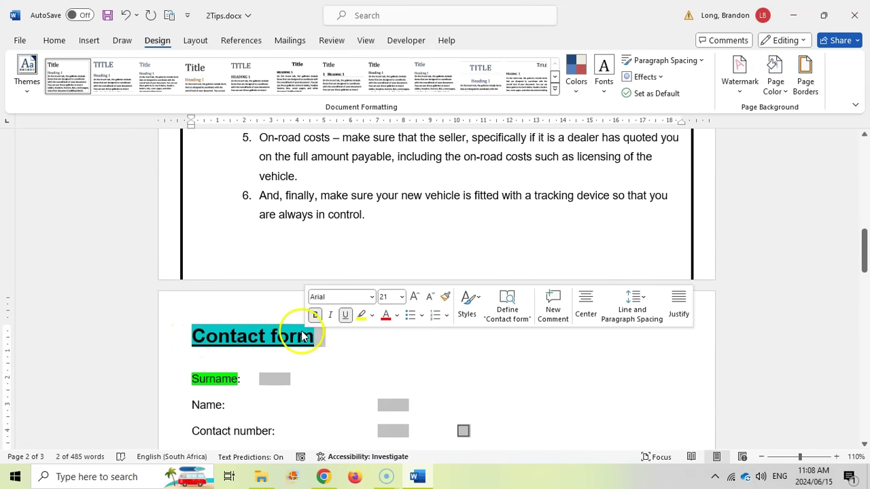
{"action": "left_click", "coordinate": [89, 41]}
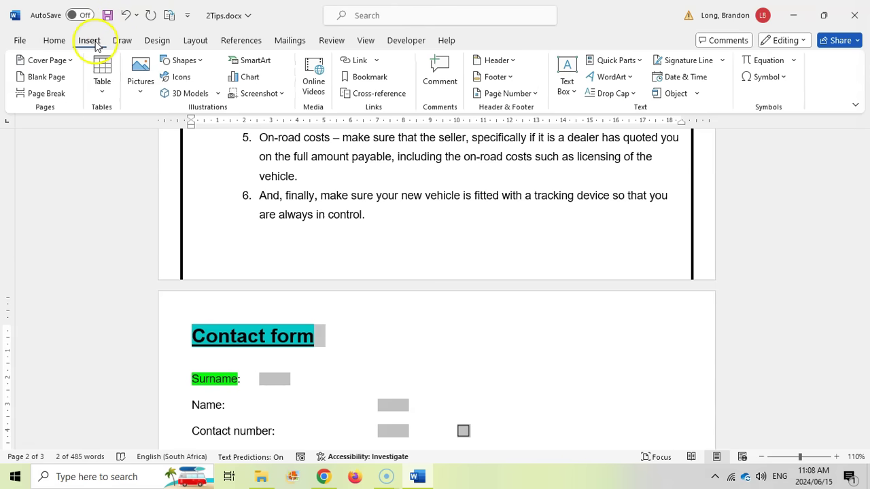
{"action": "left_click", "coordinate": [379, 81]}
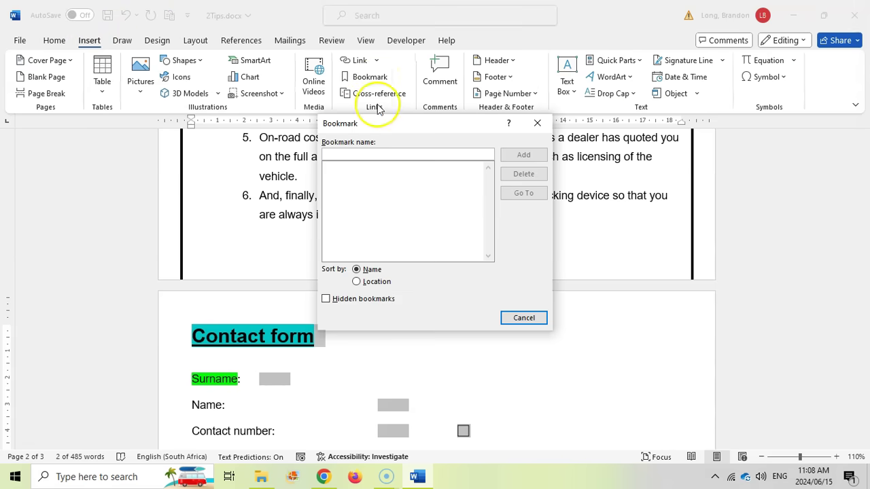
{"action": "left_click", "coordinate": [324, 476]}
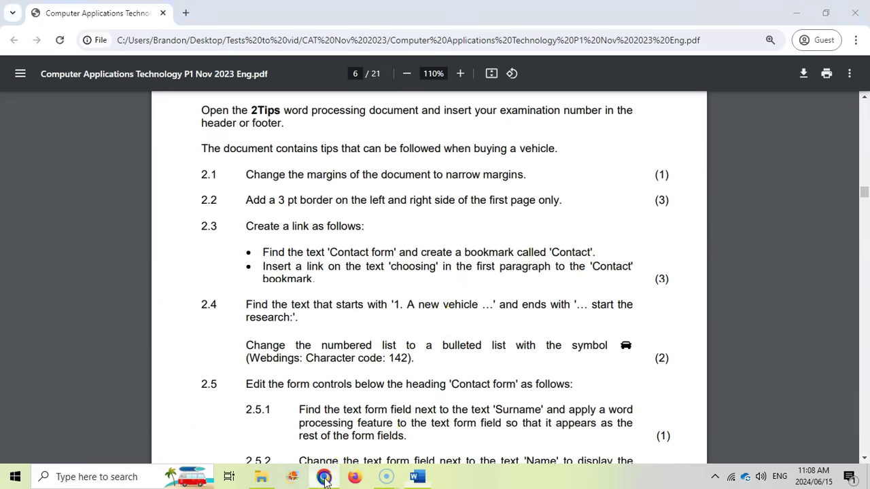
{"action": "left_click", "coordinate": [324, 478]}
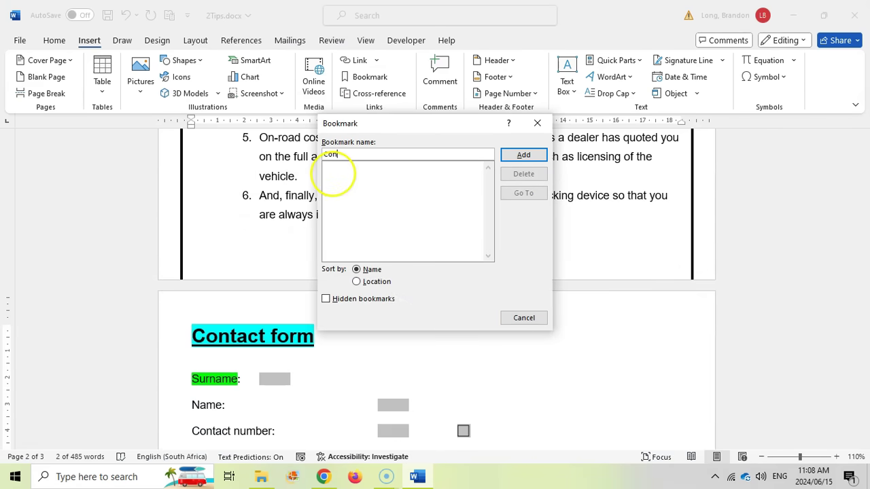
{"action": "left_click", "coordinate": [524, 156]}
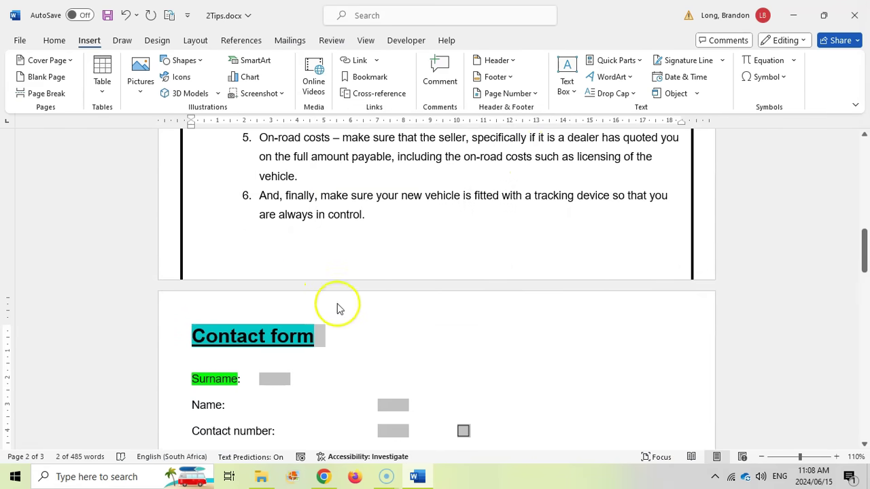
{"action": "key", "text": "alt+Tab"}
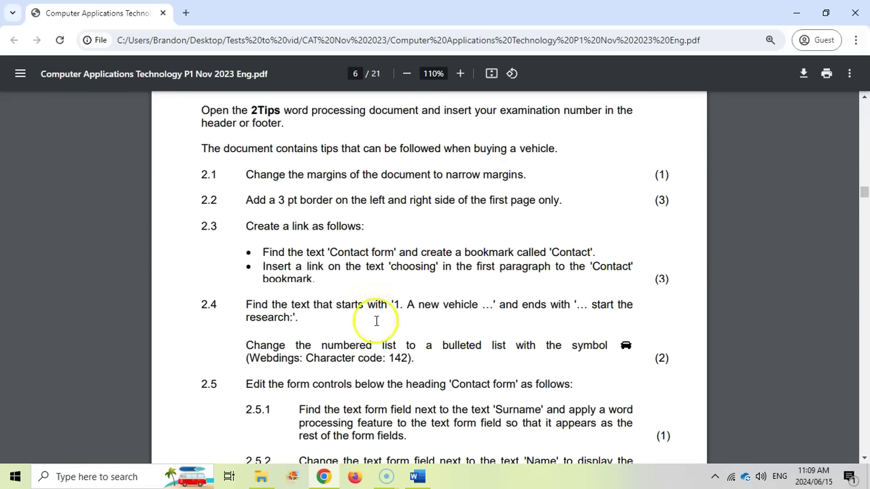
Step: Hyperlink 'choosing' to the Contact bookmark and follow the link to confirm it reaches Contact form
{"action": "left_click", "coordinate": [419, 466]}
{"action": "scroll", "coordinate": [371, 340], "scroll_direction": "down", "scroll_amount": 2}
{"action": "scroll", "coordinate": [363, 317], "scroll_direction": "up", "scroll_amount": 4}
{"action": "scroll", "coordinate": [365, 318], "scroll_direction": "up", "scroll_amount": 10}
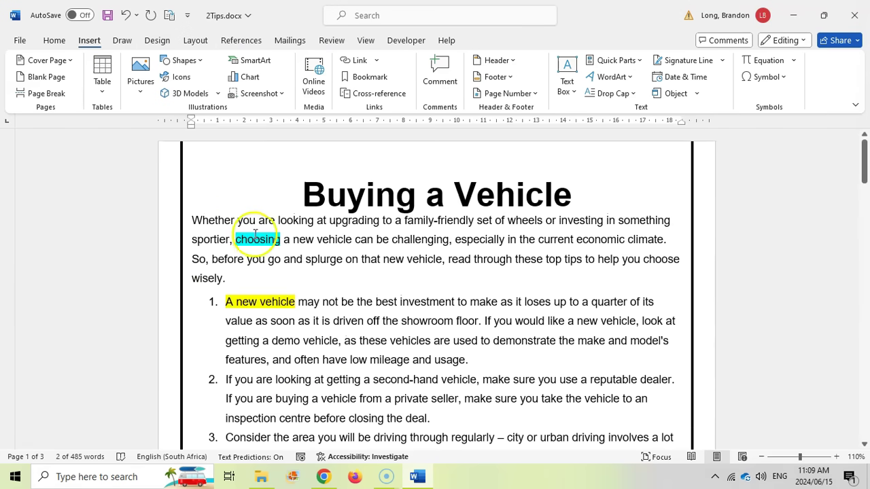
{"action": "double_click", "coordinate": [258, 239]}
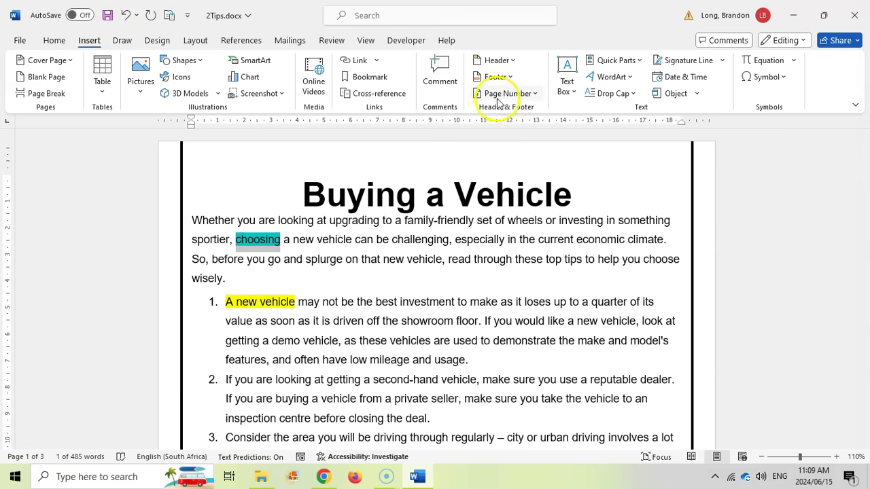
{"action": "left_click", "coordinate": [354, 60]}
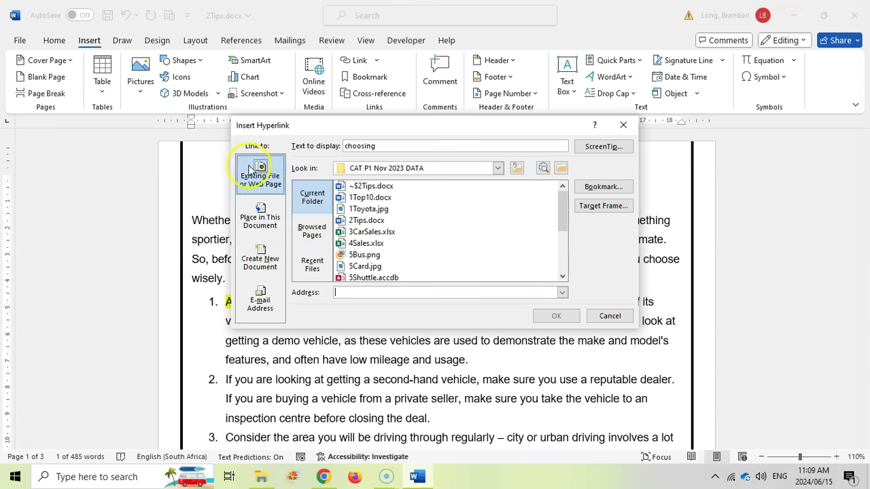
{"action": "left_click", "coordinate": [268, 229]}
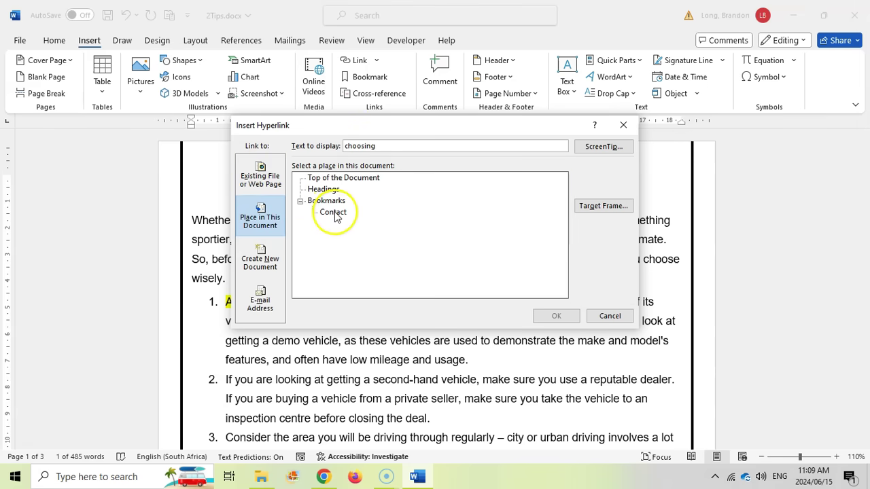
{"action": "left_click", "coordinate": [556, 316]}
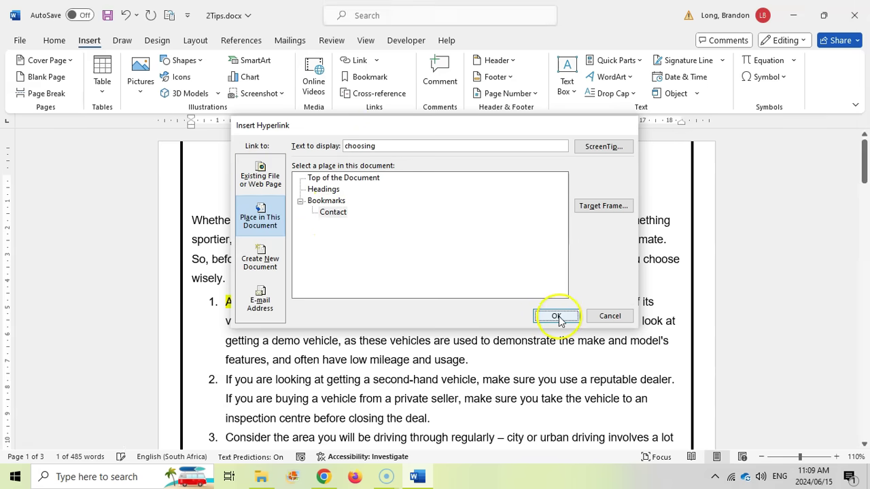
{"action": "mouse_move", "coordinate": [261, 245]}
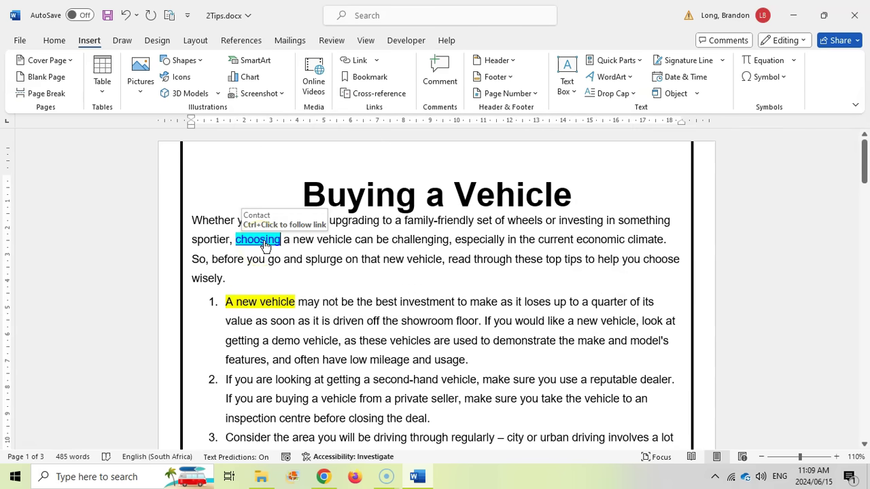
{"action": "left_click", "coordinate": [264, 245], "text": "ctrl"}
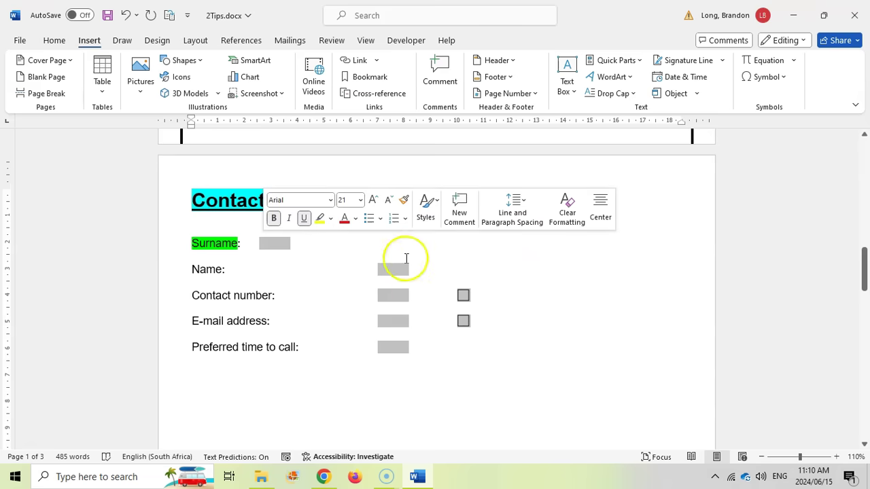
{"action": "scroll", "coordinate": [510, 350], "scroll_direction": "up", "scroll_amount": 10}
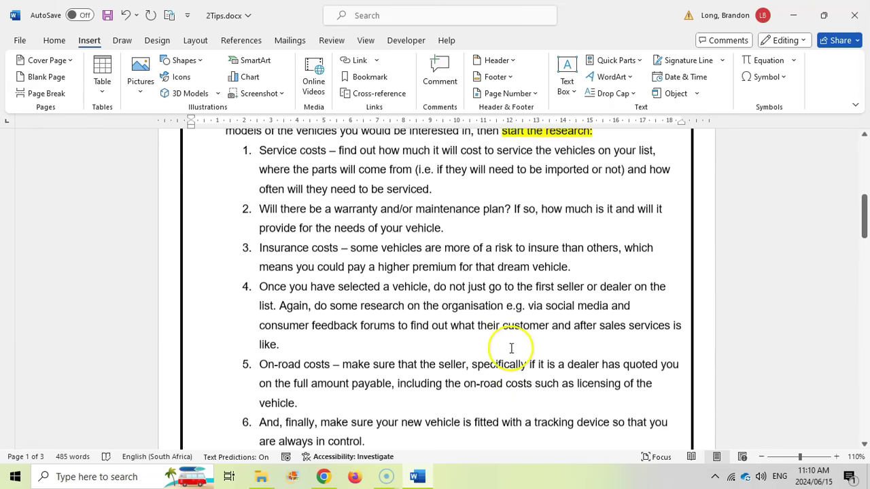
{"action": "scroll", "coordinate": [511, 348], "scroll_direction": "up", "scroll_amount": 1}
{"action": "scroll", "coordinate": [511, 349], "scroll_direction": "up", "scroll_amount": 8}
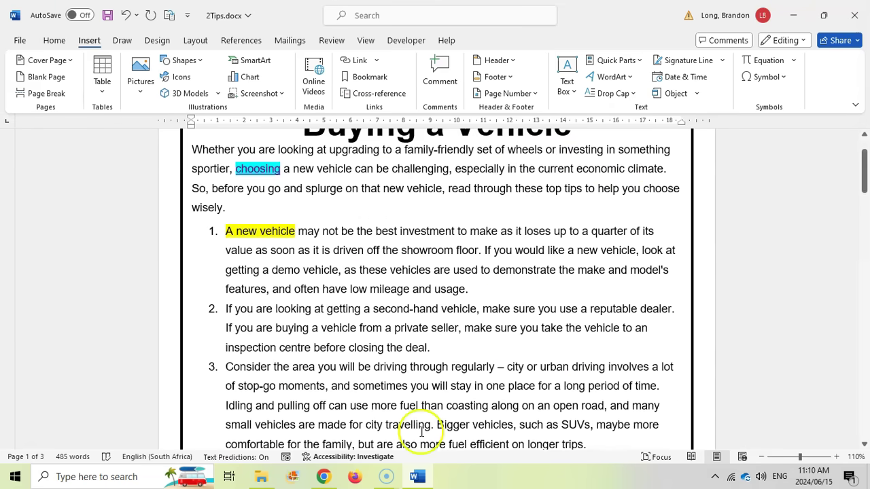
{"action": "left_click", "coordinate": [323, 476]}
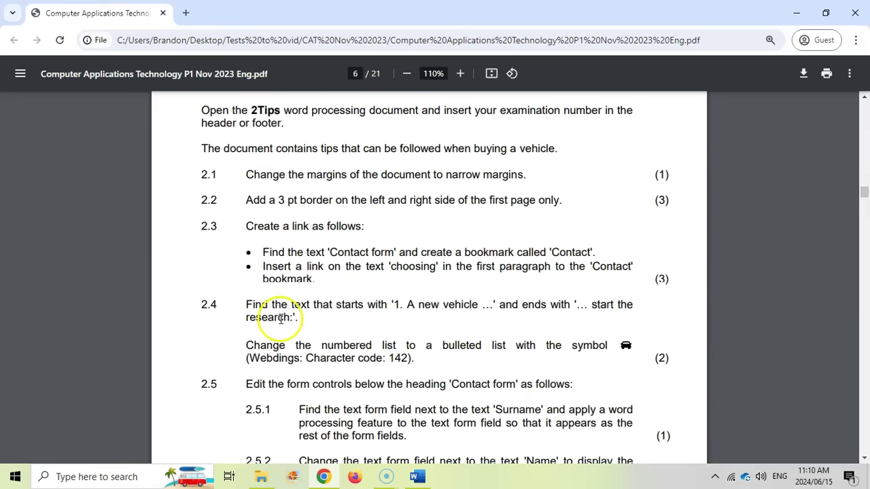
{"action": "left_click", "coordinate": [408, 477]}
{"action": "left_click", "coordinate": [258, 231]}
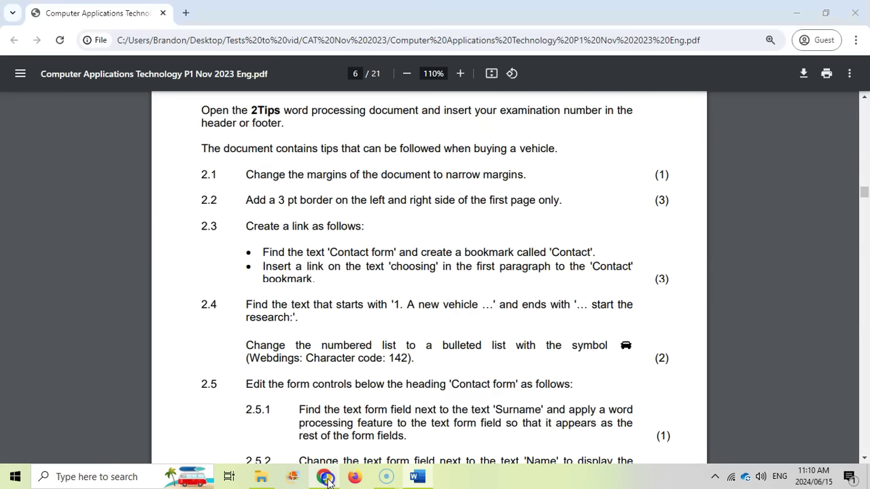
{"action": "left_click", "coordinate": [323, 477]}
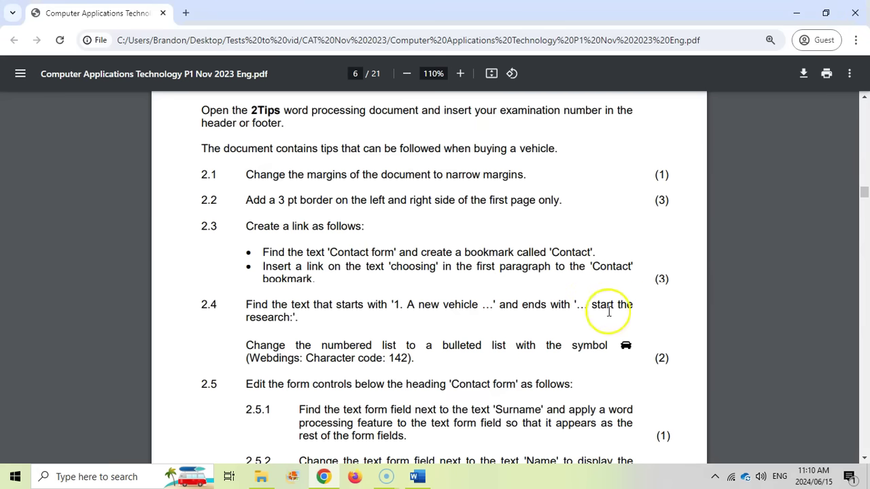
{"action": "left_click", "coordinate": [416, 478]}
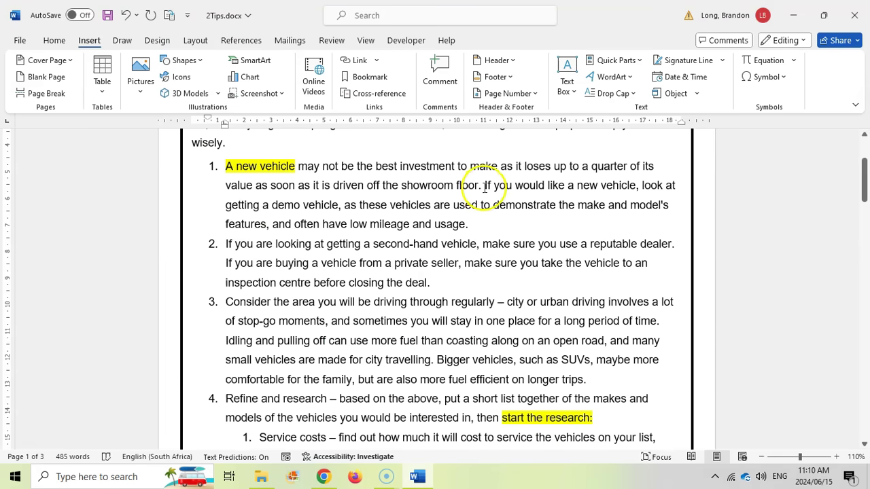
Step: Select list items 1–4, from A new vehicle to start the research, and begin defining a new bullet
{"action": "left_click_drag", "start_coordinate": [227, 165], "coordinate": [595, 416]}
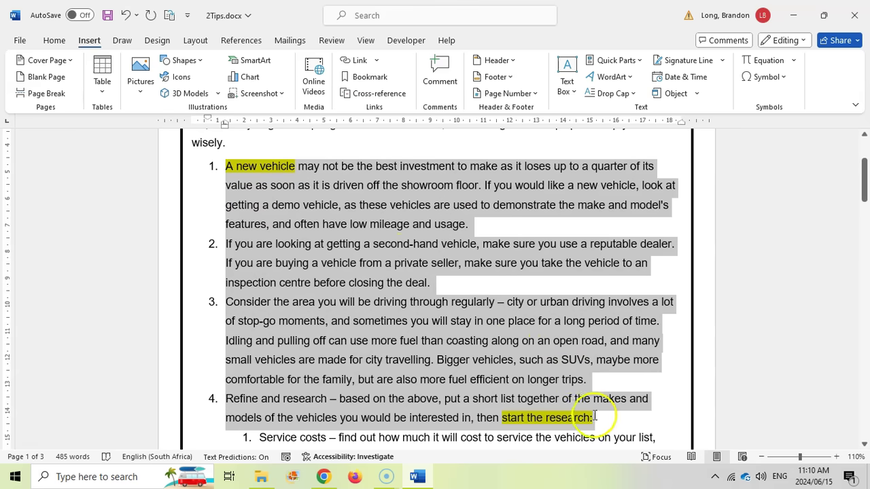
{"action": "left_click", "coordinate": [323, 477]}
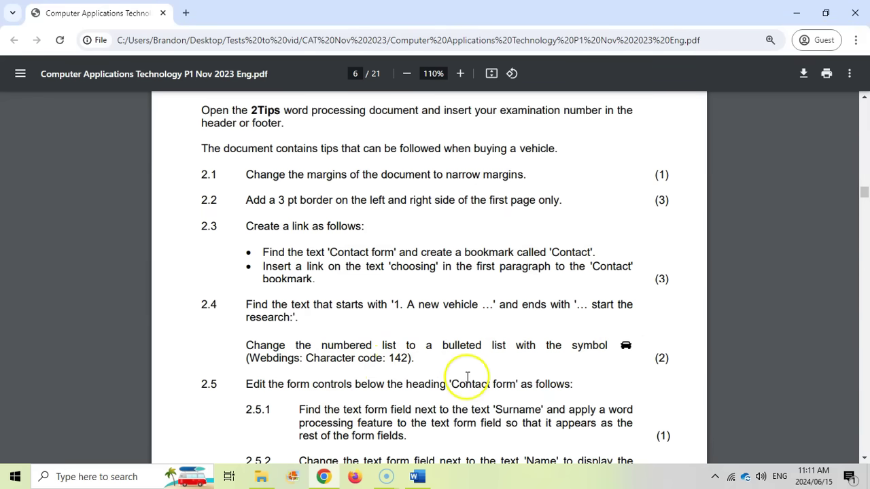
{"action": "key", "text": "alt+Tab"}
{"action": "scroll", "coordinate": [340, 349], "scroll_direction": "up", "scroll_amount": 1}
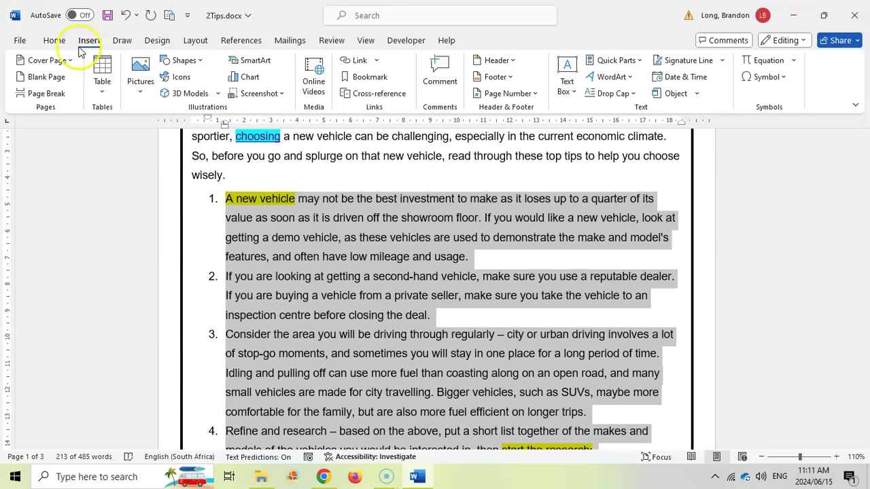
{"action": "left_click", "coordinate": [53, 38]}
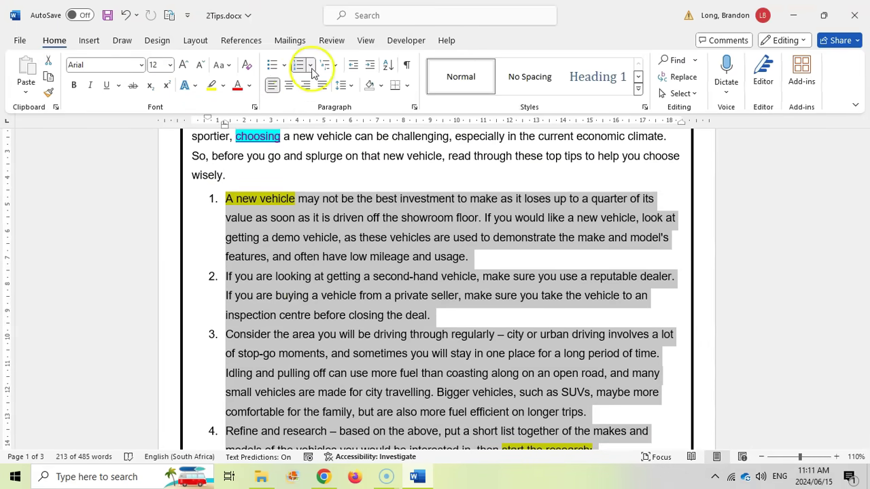
{"action": "left_click", "coordinate": [284, 65]}
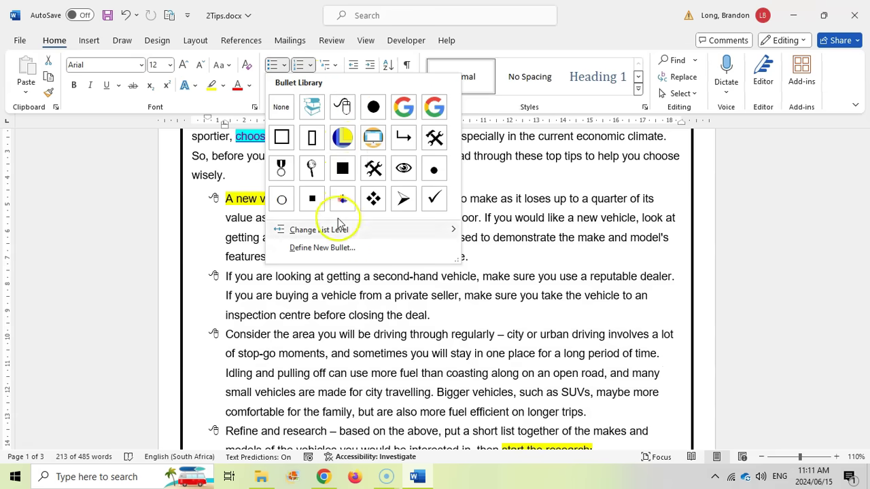
{"action": "left_click", "coordinate": [335, 249]}
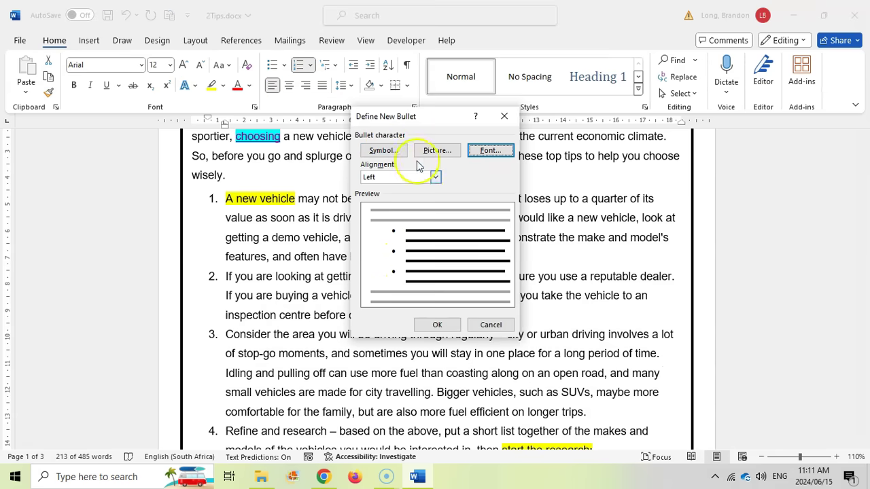
Step: Choose the Webdings car symbol, character code 142, as the list's new bullet
{"action": "left_click", "coordinate": [384, 151]}
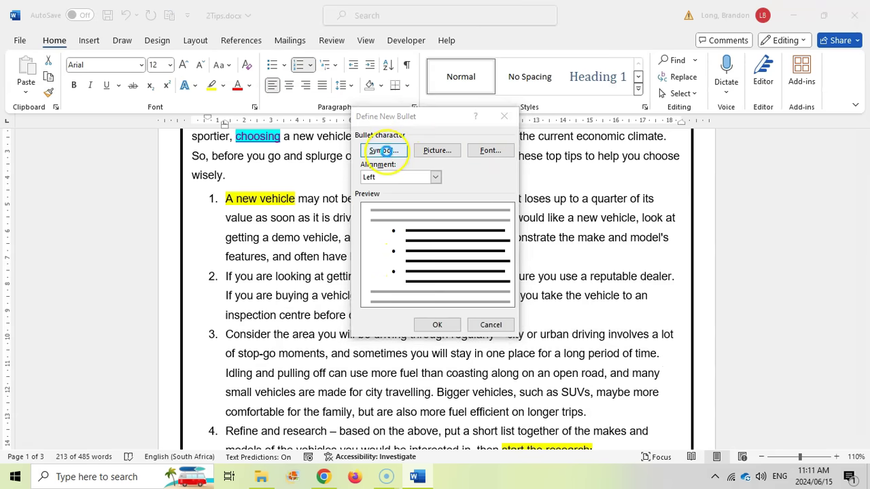
{"action": "left_click", "coordinate": [325, 478]}
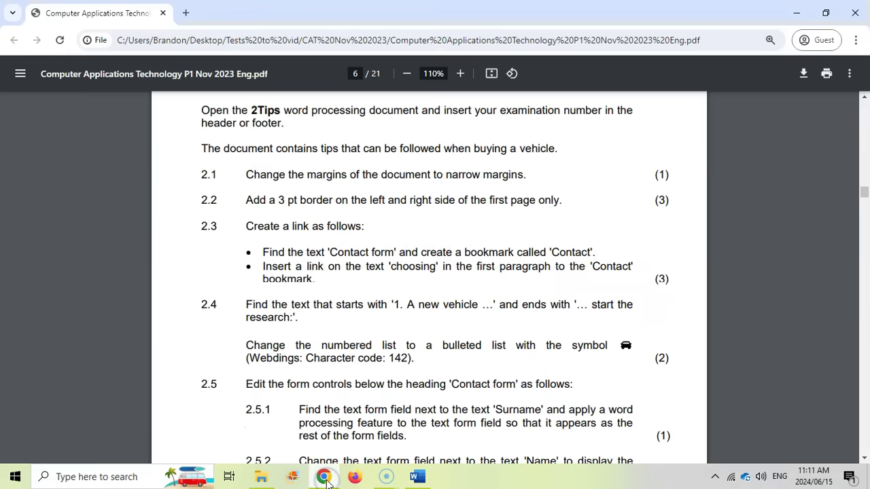
{"action": "left_click", "coordinate": [326, 478]}
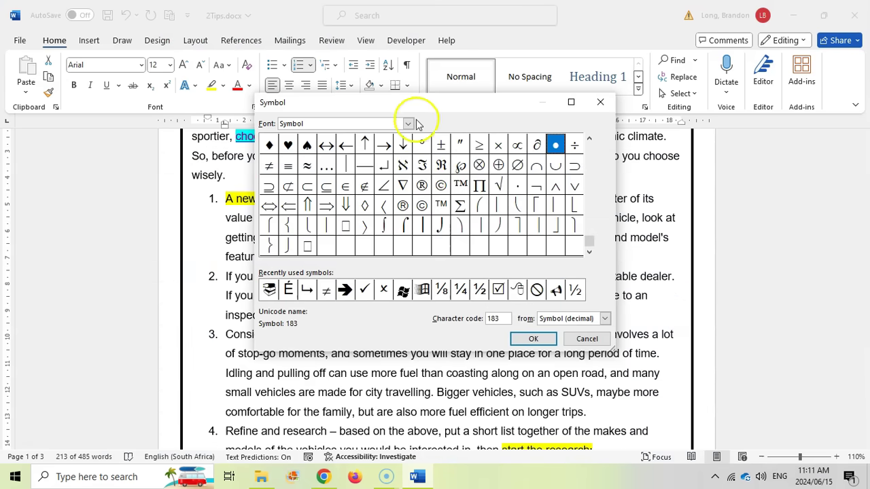
{"action": "left_click", "coordinate": [408, 124]}
{"action": "scroll", "coordinate": [404, 165], "scroll_direction": "down", "scroll_amount": 10}
{"action": "scroll", "coordinate": [339, 146], "scroll_direction": "up", "scroll_amount": 5}
{"action": "left_click", "coordinate": [297, 153]}
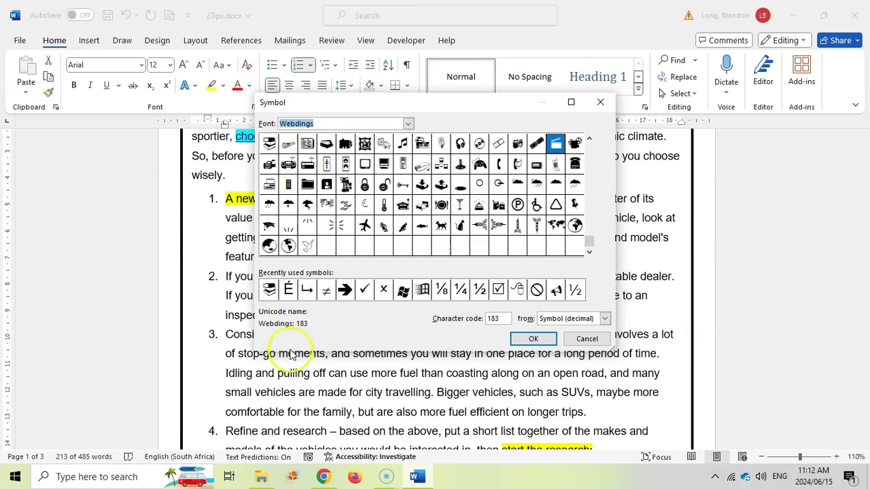
{"action": "left_click", "coordinate": [589, 138]}
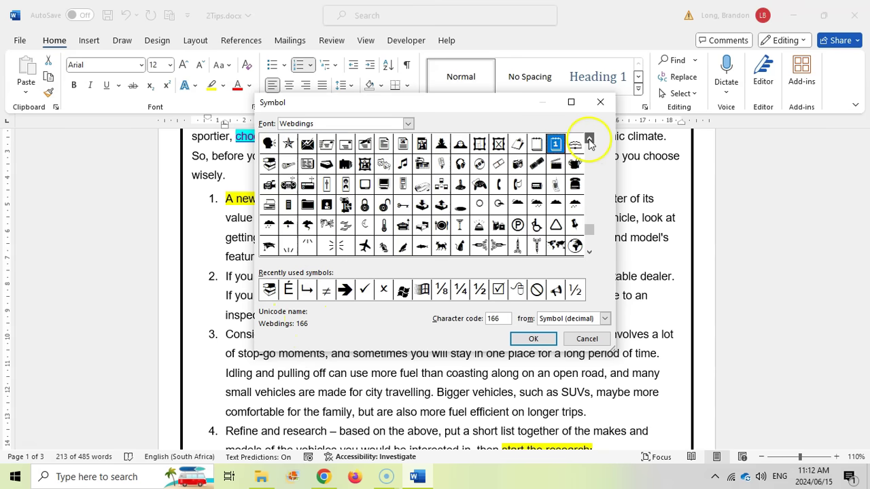
{"action": "double_click", "coordinate": [589, 138]}
{"action": "left_click", "coordinate": [422, 165]}
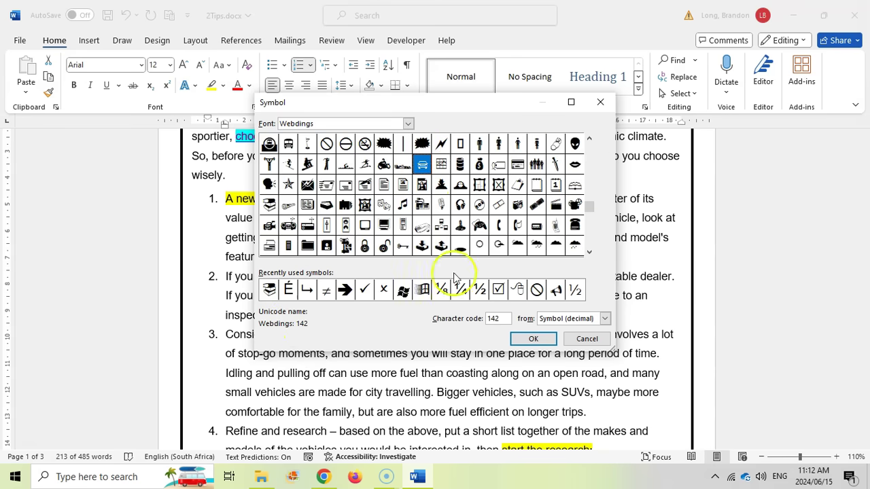
{"action": "left_click", "coordinate": [323, 476]}
{"action": "left_click", "coordinate": [419, 478]}
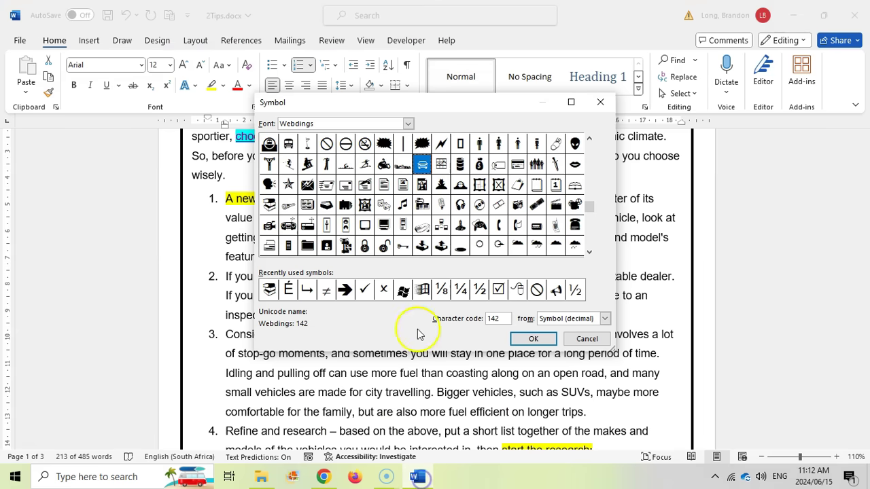
{"action": "left_click", "coordinate": [535, 339]}
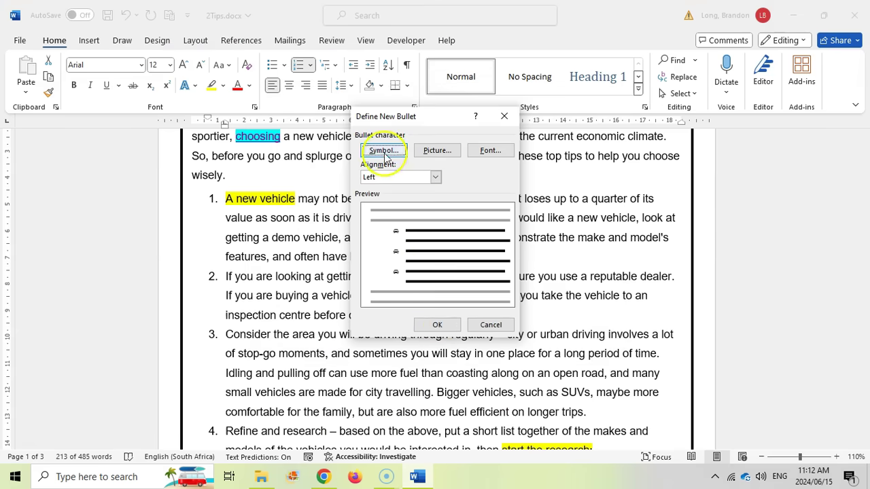
{"action": "left_click", "coordinate": [438, 324]}
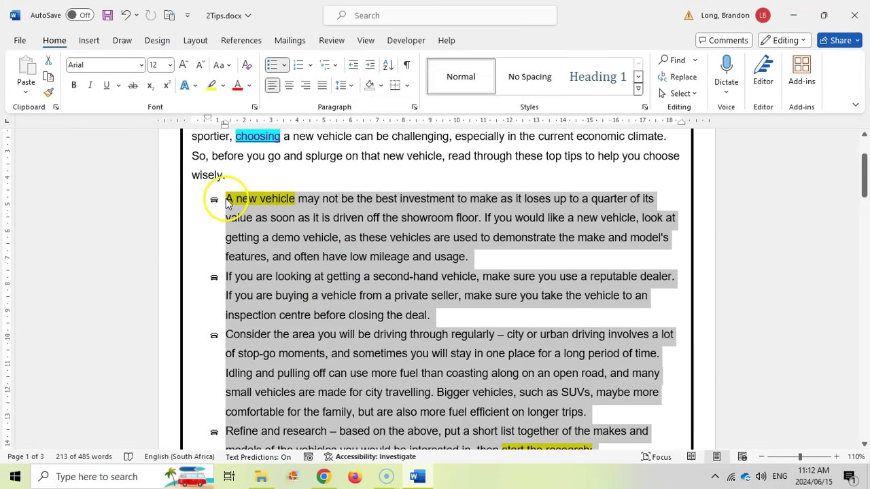
Step: Read question 2.5 in the exam PDF and scroll Word down to the Contact form fields
{"action": "scroll", "coordinate": [224, 202], "scroll_direction": "down", "scroll_amount": 2}
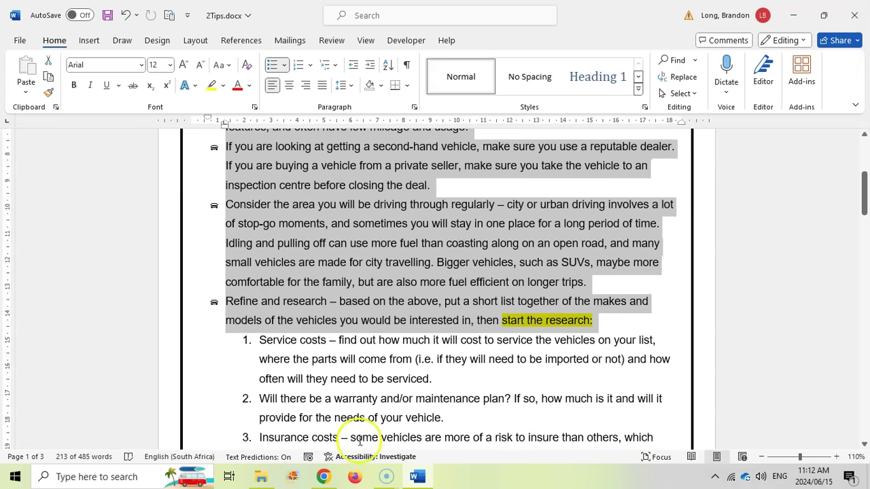
{"action": "left_click", "coordinate": [323, 477]}
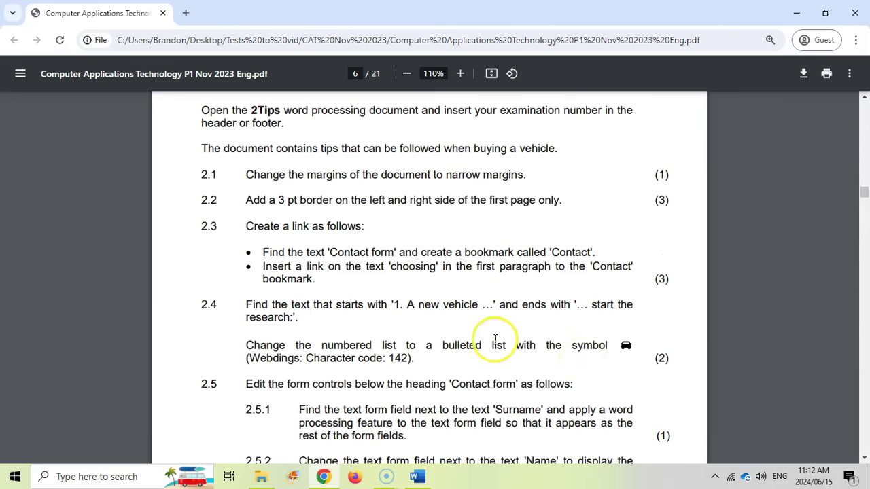
{"action": "scroll", "coordinate": [340, 310], "scroll_direction": "down", "scroll_amount": 3}
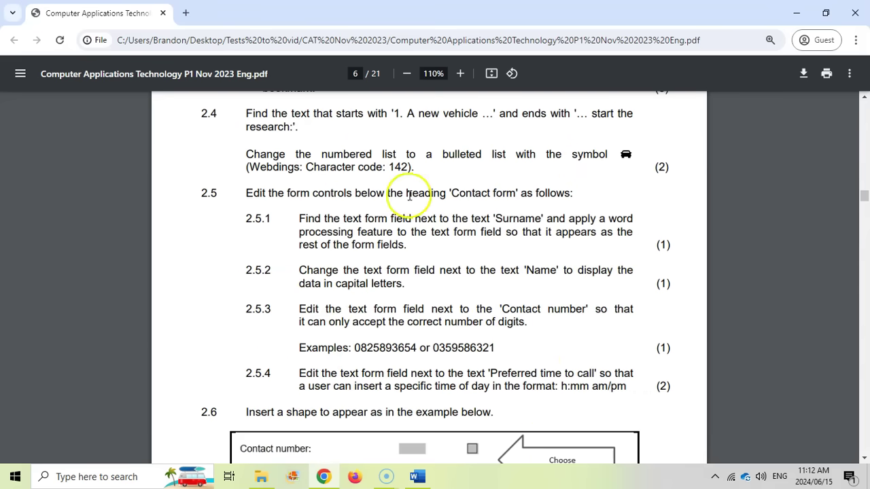
{"action": "left_click", "coordinate": [418, 476]}
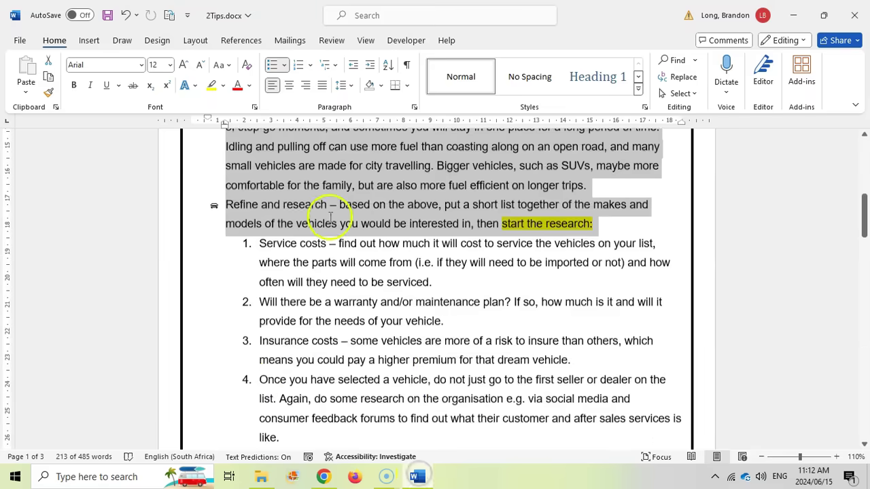
{"action": "scroll", "coordinate": [327, 216], "scroll_direction": "down", "scroll_amount": 8}
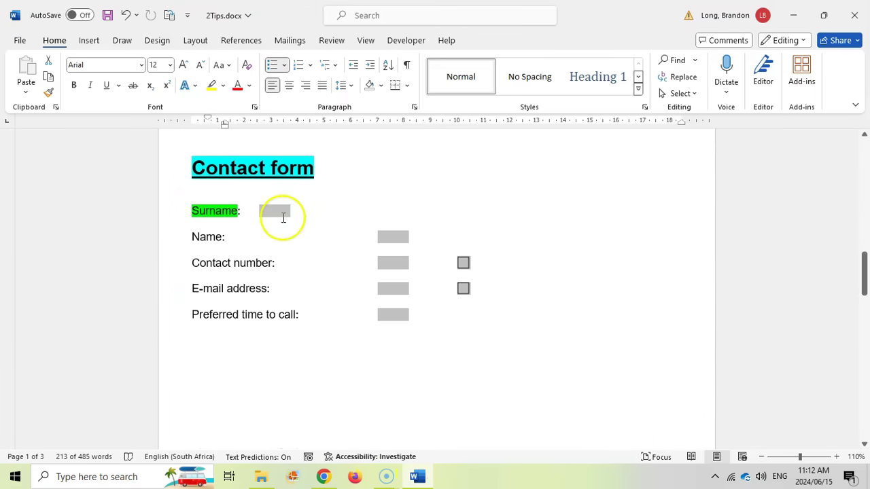
{"action": "left_click", "coordinate": [323, 476]}
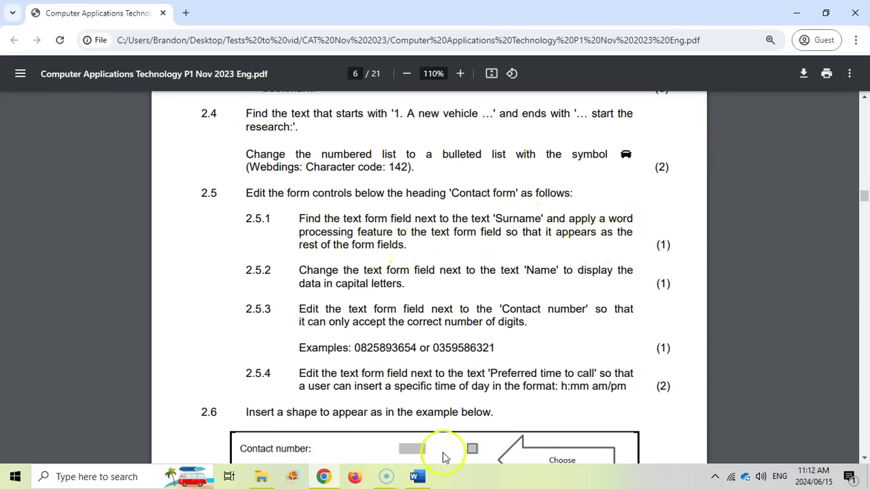
{"action": "left_click", "coordinate": [418, 478]}
Step: Use Format Painter on the Surname line so its field aligns with the other form fields
{"action": "left_click", "coordinate": [268, 213]}
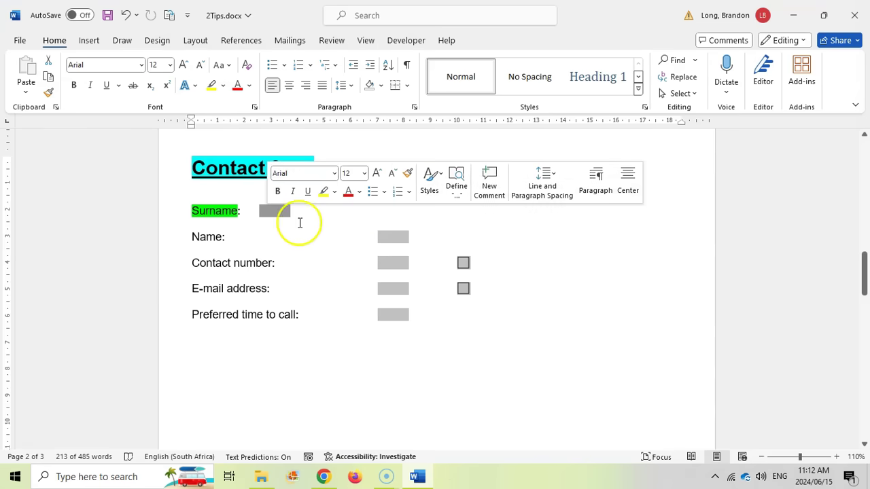
{"action": "left_click", "coordinate": [378, 237]}
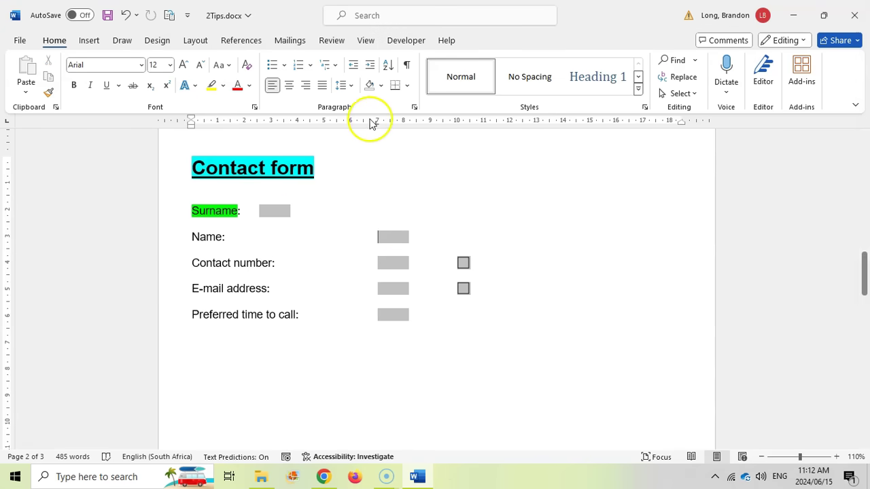
{"action": "left_click", "coordinate": [270, 207]}
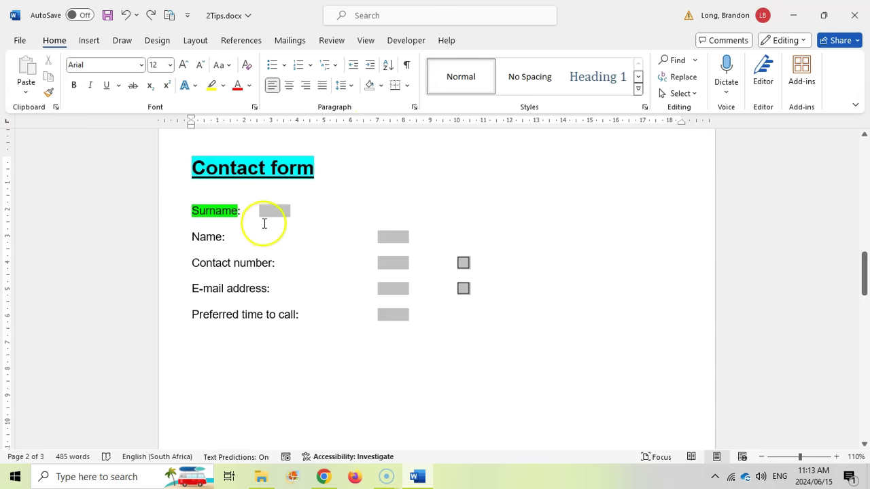
{"action": "left_click", "coordinate": [49, 93]}
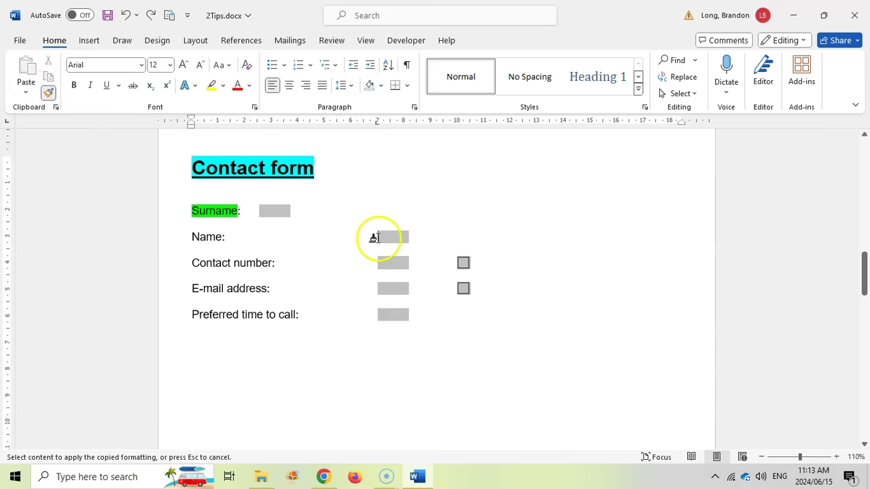
{"action": "left_click", "coordinate": [253, 210]}
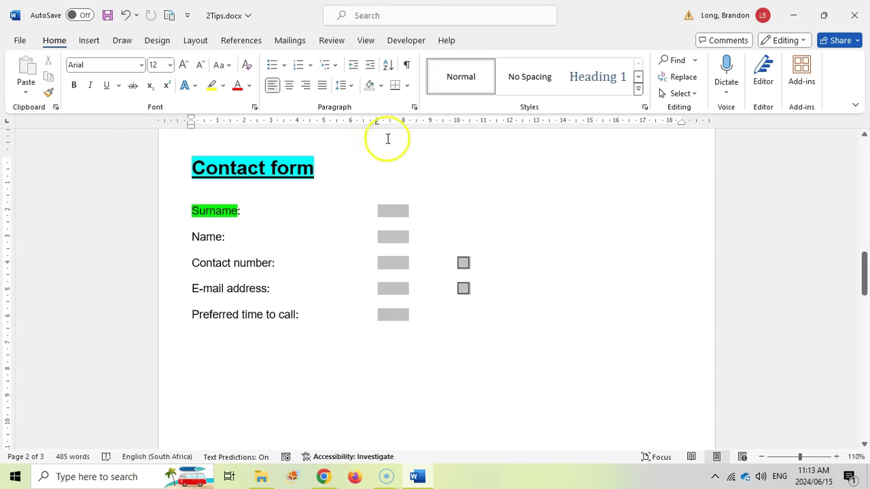
{"action": "left_click", "coordinate": [322, 477]}
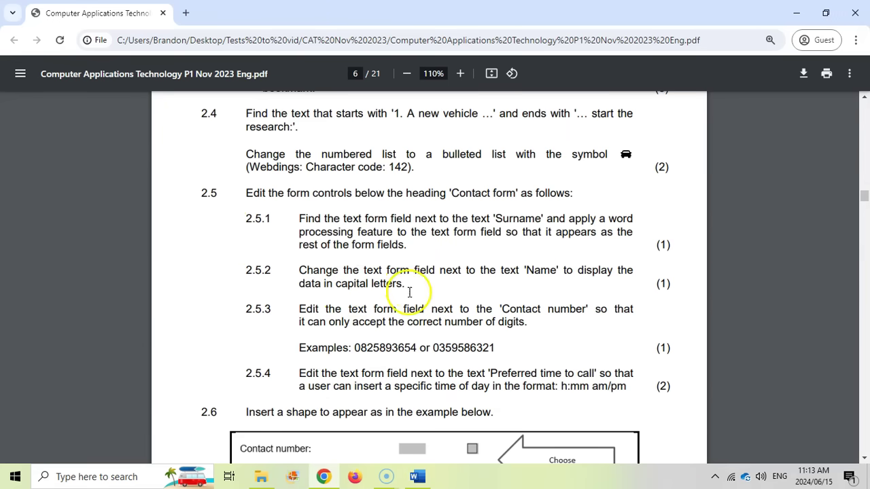
Step: Set the Name form field's text format to Uppercase in its field properties
{"action": "left_click", "coordinate": [417, 478]}
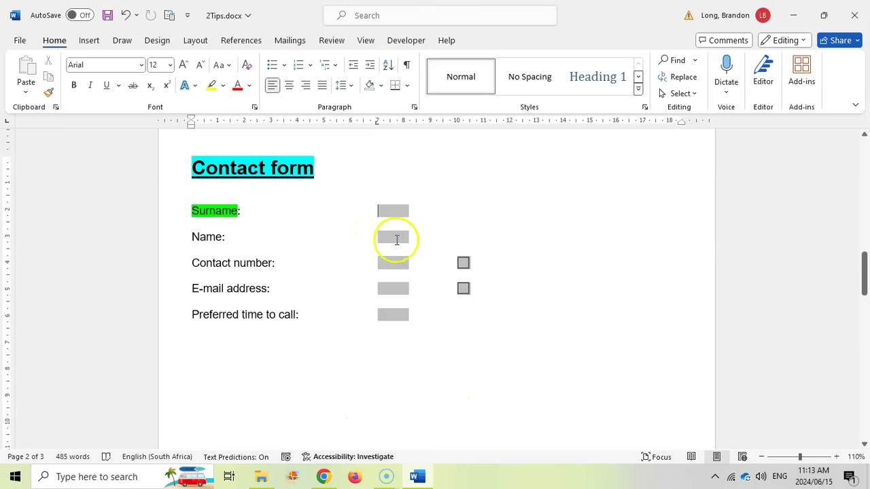
{"action": "left_click", "coordinate": [389, 238]}
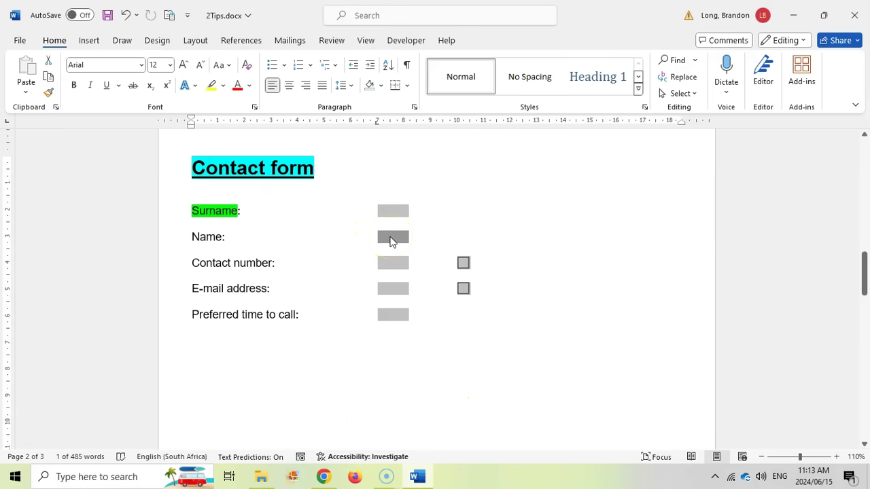
{"action": "right_click", "coordinate": [391, 242]}
{"action": "left_click", "coordinate": [434, 344]}
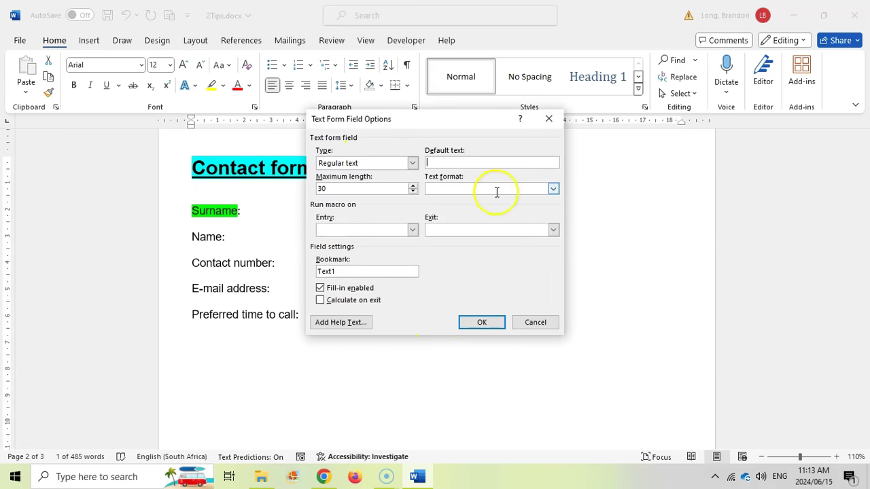
{"action": "left_click", "coordinate": [556, 191]}
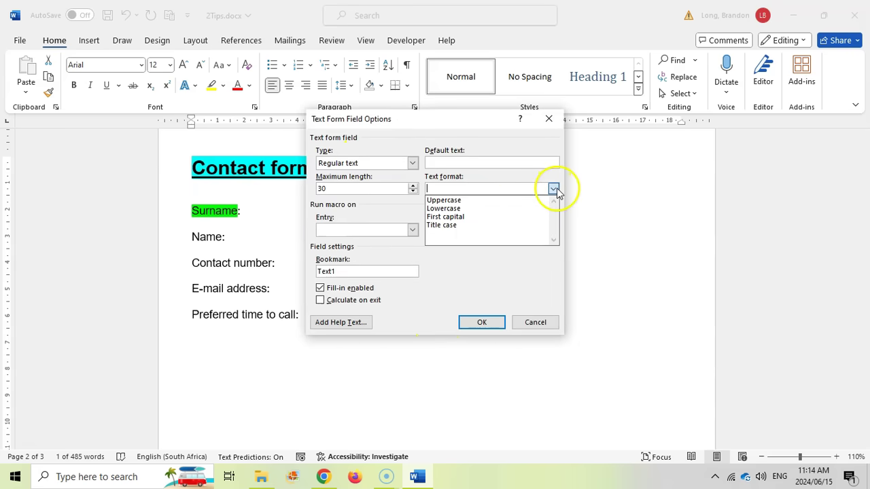
{"action": "left_click", "coordinate": [436, 199]}
{"action": "left_click", "coordinate": [323, 477]}
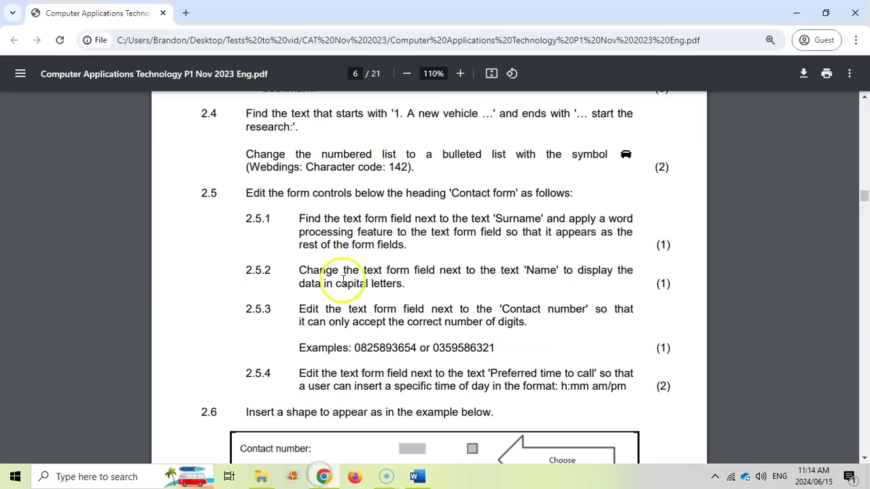
{"action": "left_click", "coordinate": [417, 476]}
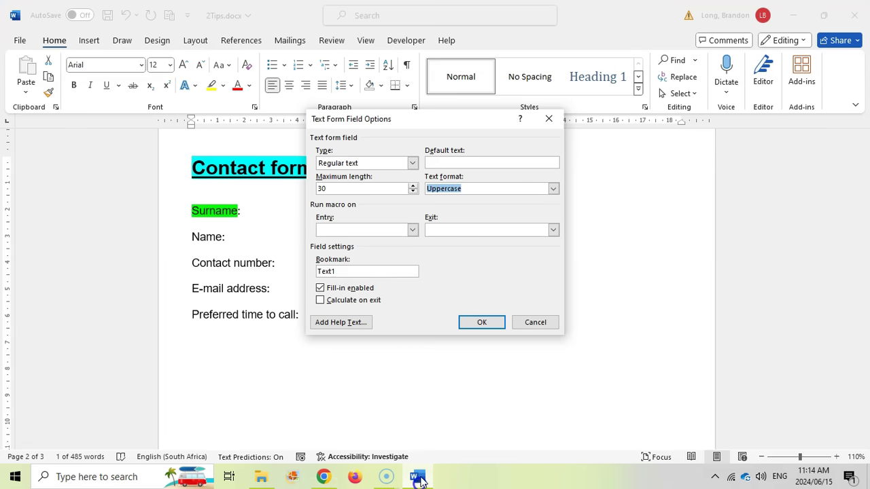
{"action": "left_click", "coordinate": [482, 323]}
{"action": "key", "text": "alt+Tab"}
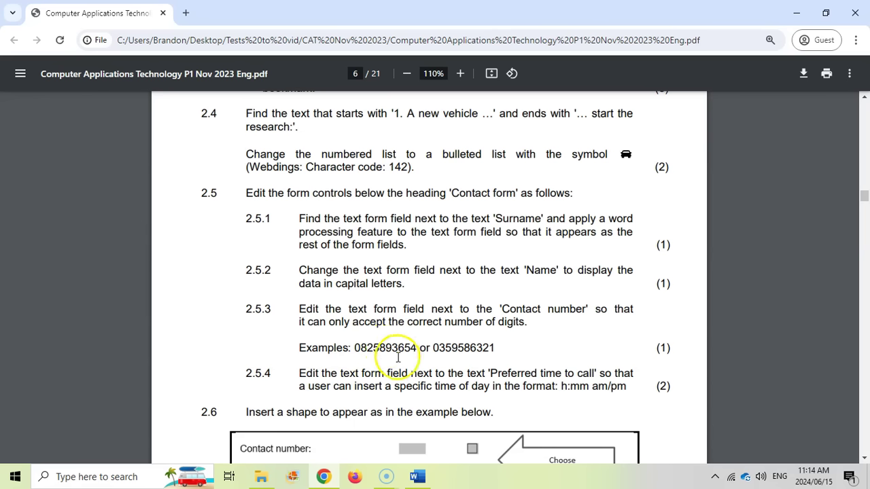
Step: Change the Contact number field's maximum length from Unlimited to 10
{"action": "left_click", "coordinate": [418, 479]}
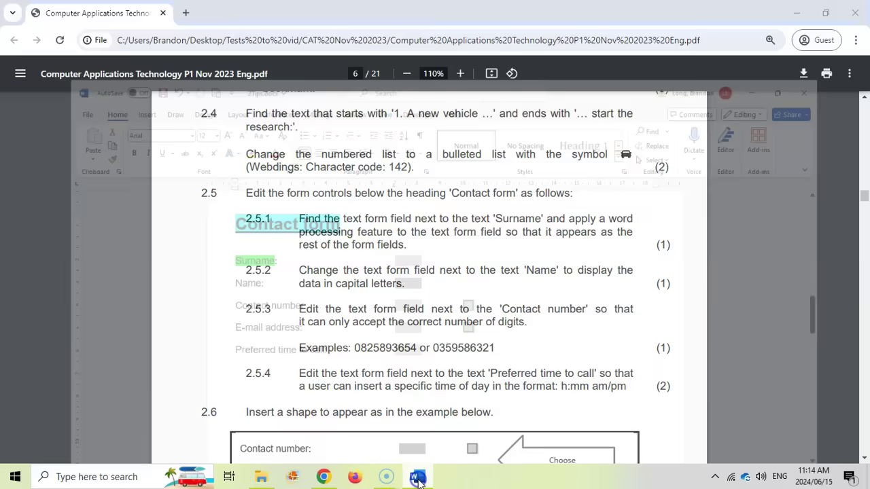
{"action": "left_click", "coordinate": [388, 263]}
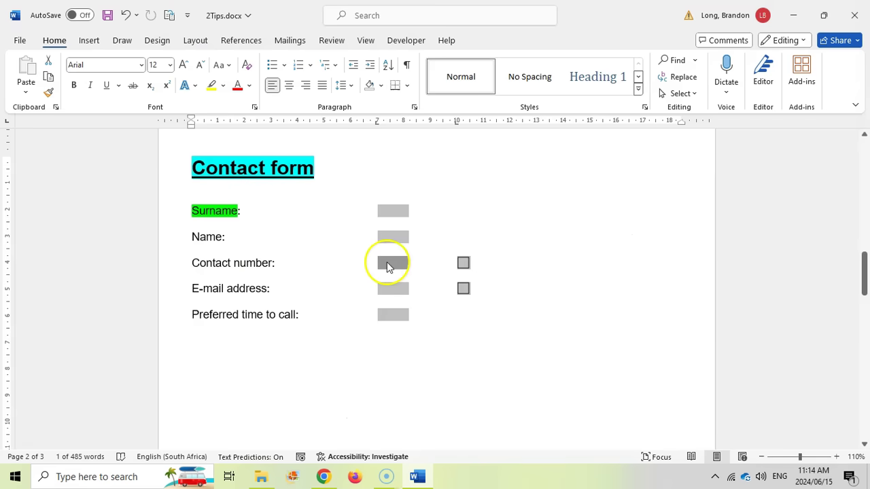
{"action": "right_click", "coordinate": [388, 263]}
{"action": "left_click", "coordinate": [440, 376]}
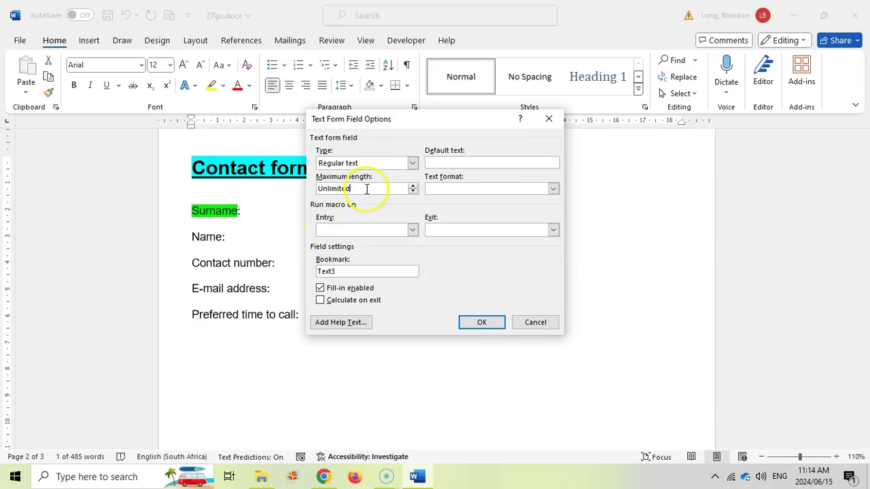
{"action": "left_click_drag", "start_coordinate": [365, 188], "coordinate": [301, 195]}
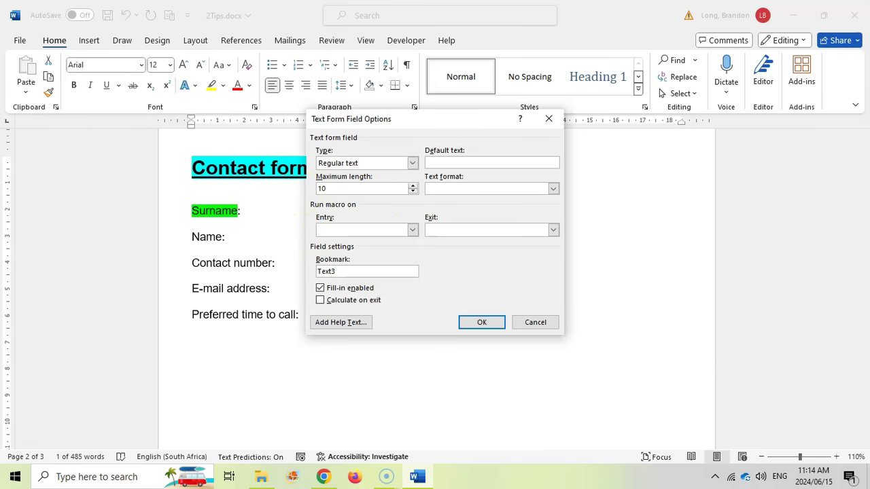
{"action": "type", "text": "10"}
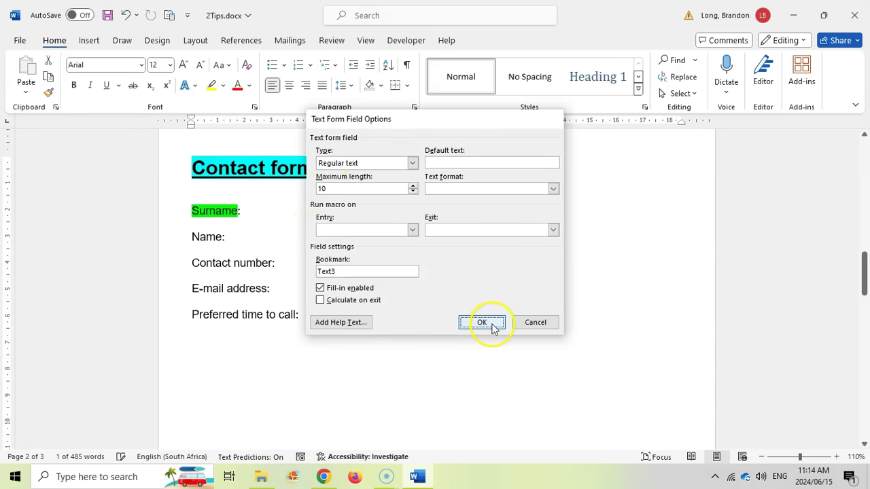
{"action": "left_click", "coordinate": [484, 323]}
{"action": "key", "text": "alt+Tab"}
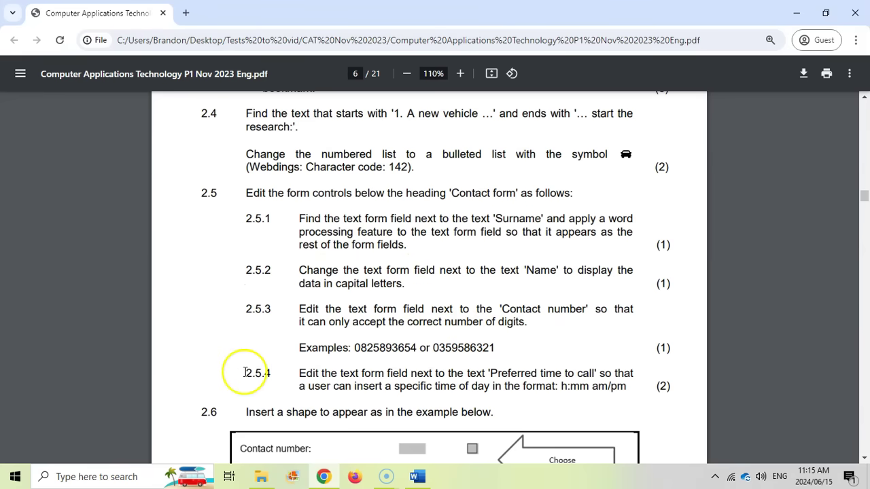
Step: Change the Preferred time to call field's type to Date in its properties
{"action": "left_click", "coordinate": [418, 478]}
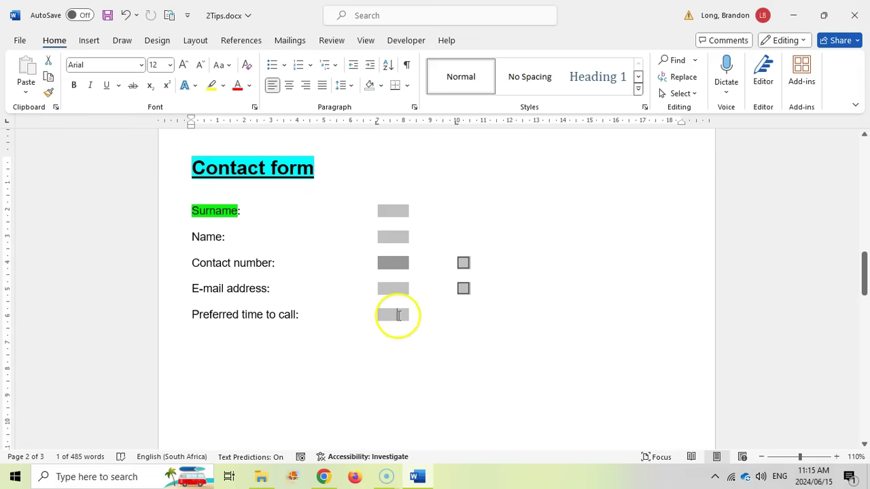
{"action": "right_click", "coordinate": [399, 314]}
{"action": "left_click", "coordinate": [434, 229]}
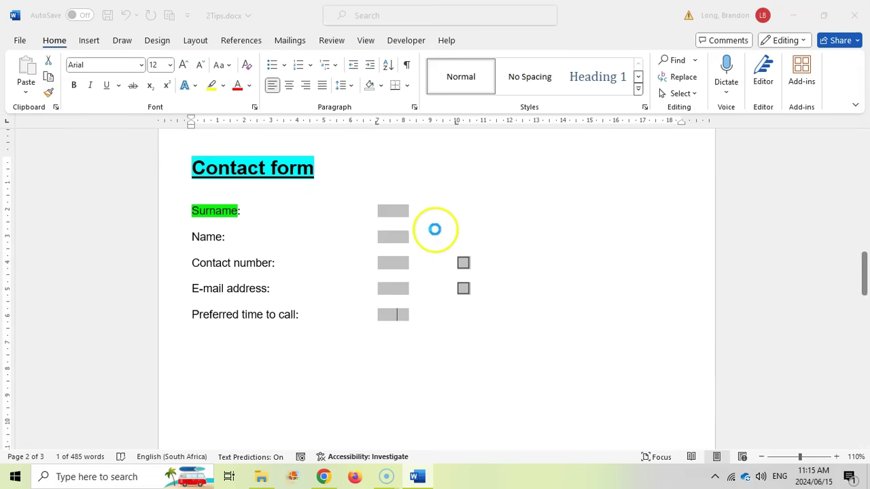
{"action": "left_click", "coordinate": [413, 164]}
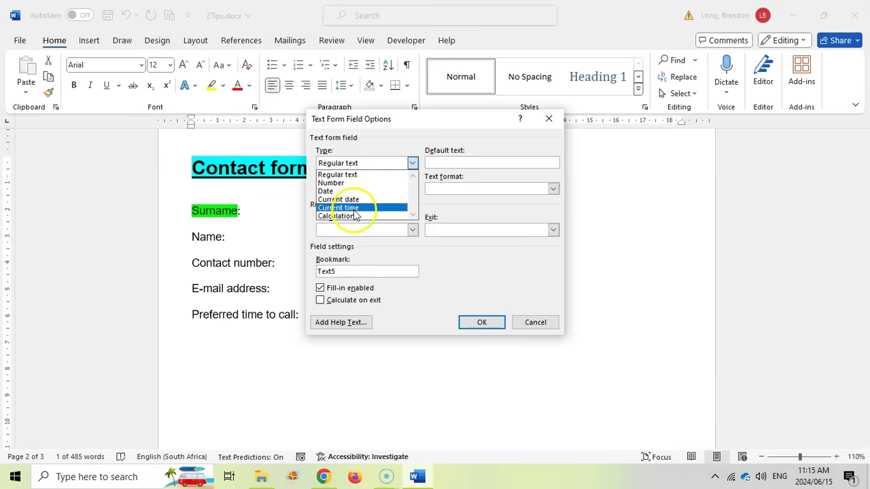
{"action": "left_click", "coordinate": [337, 193]}
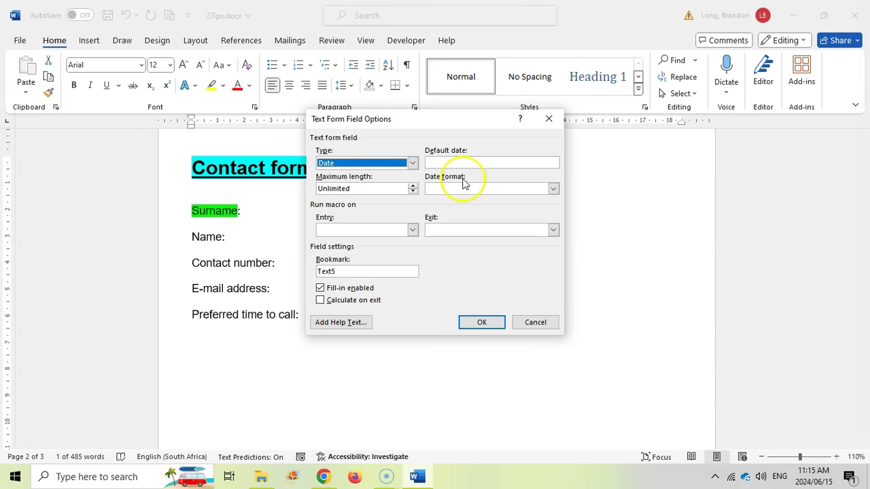
{"action": "left_click", "coordinate": [554, 189]}
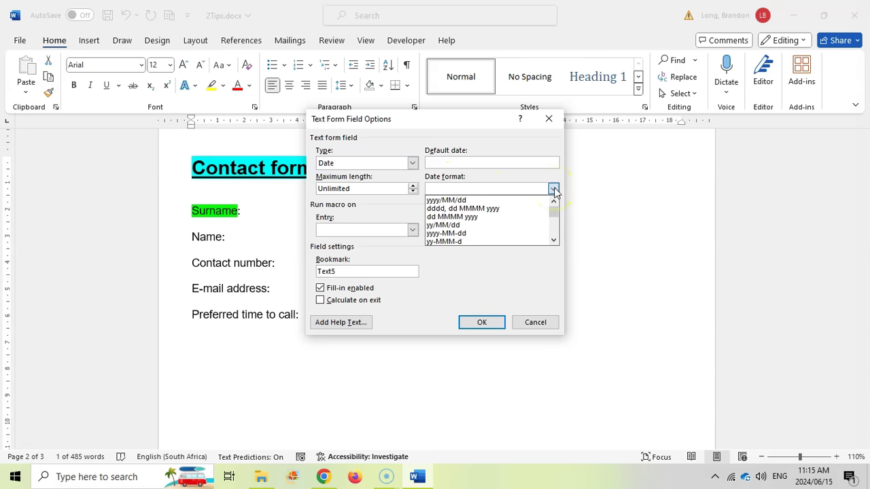
{"action": "left_click", "coordinate": [554, 240]}
{"action": "left_click", "coordinate": [554, 240]}
{"action": "left_click", "coordinate": [554, 240]}
{"action": "left_click", "coordinate": [554, 240]}
{"action": "left_click", "coordinate": [554, 240]}
{"action": "left_click", "coordinate": [554, 240]}
{"action": "left_click", "coordinate": [555, 240]}
{"action": "left_click", "coordinate": [554, 240]}
{"action": "left_click", "coordinate": [554, 240]}
{"action": "left_click", "coordinate": [554, 240]}
{"action": "left_click", "coordinate": [554, 240]}
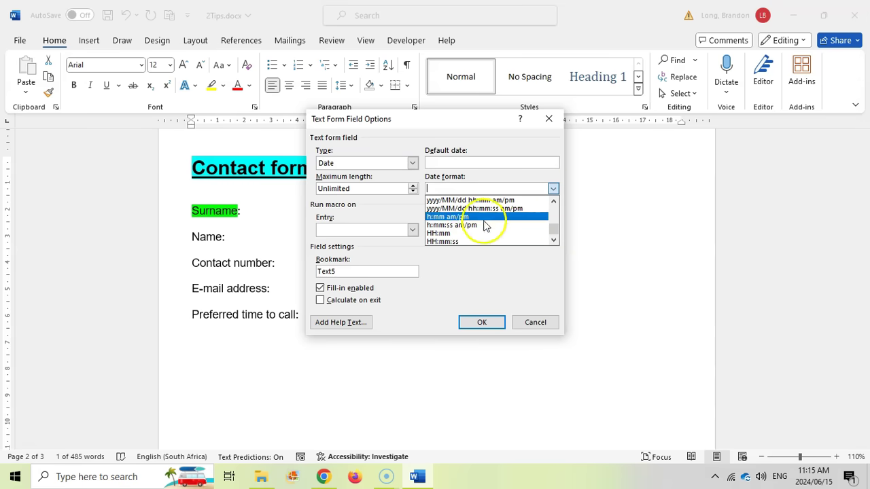
Step: Choose the h:mm am/pm date format for the field and confirm the options
{"action": "left_click", "coordinate": [322, 477]}
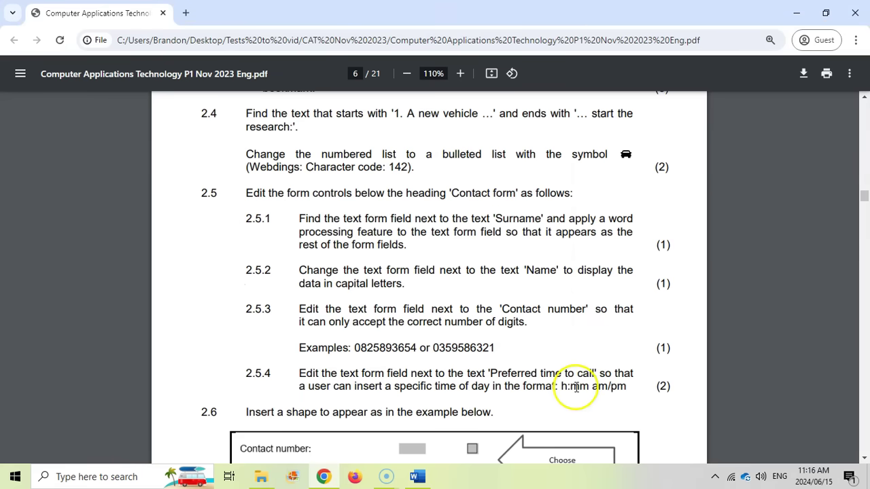
{"action": "left_click", "coordinate": [418, 477]}
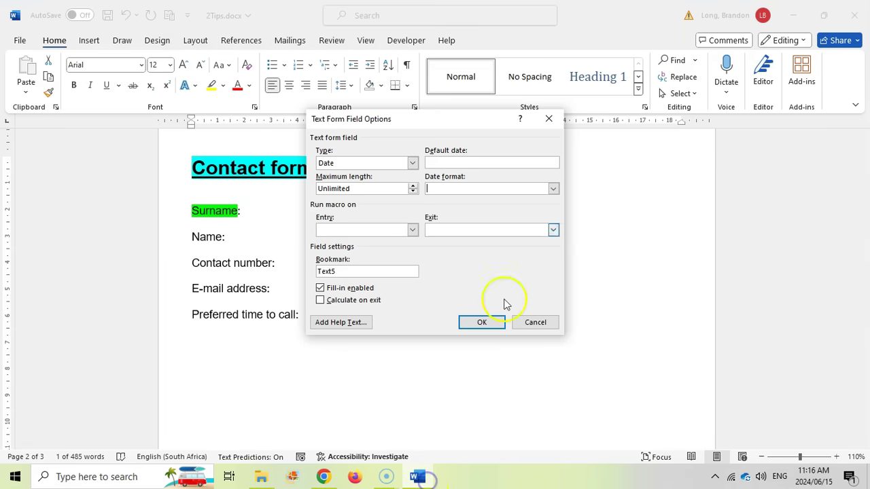
{"action": "left_click", "coordinate": [553, 189]}
{"action": "left_click", "coordinate": [554, 240]}
{"action": "left_click", "coordinate": [554, 241]}
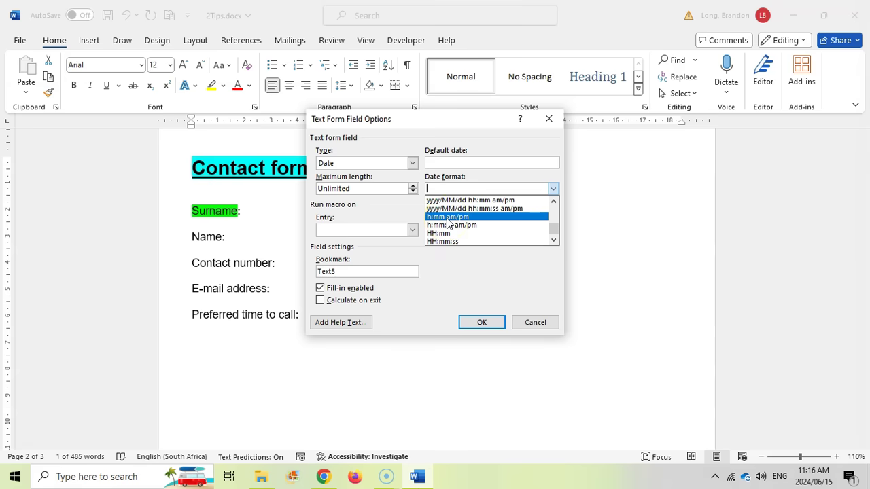
{"action": "left_click", "coordinate": [447, 218]}
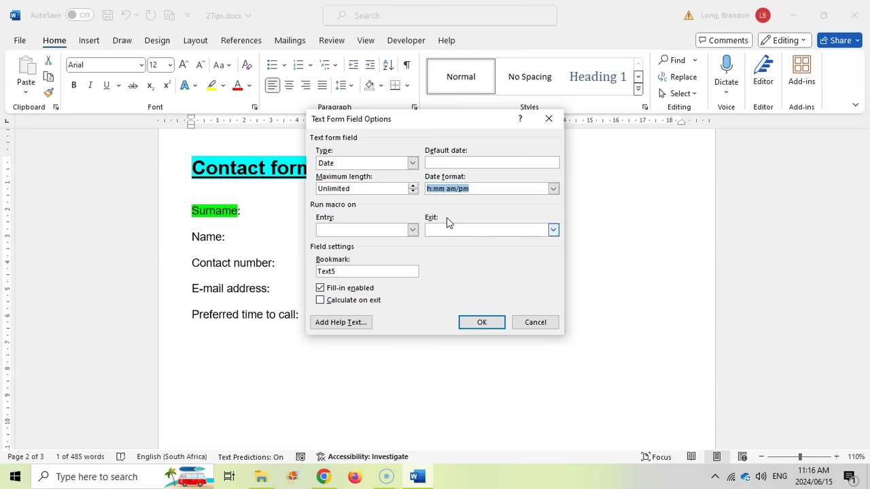
{"action": "left_click", "coordinate": [325, 477]}
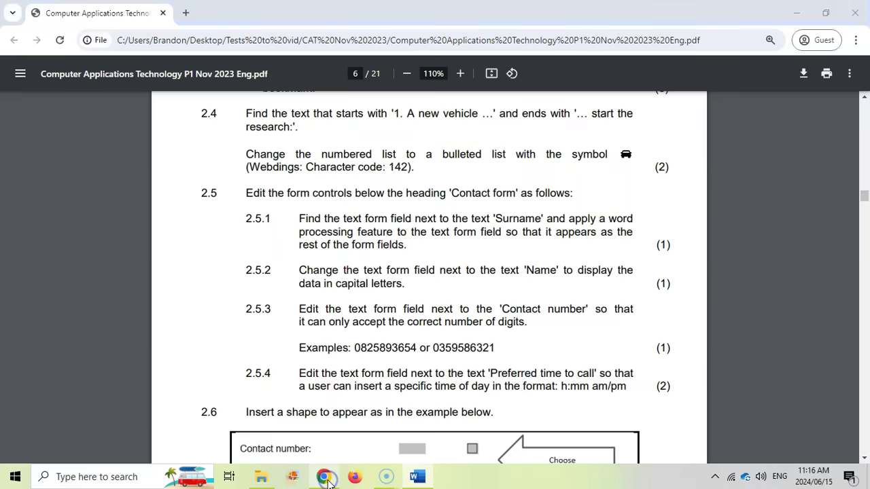
{"action": "left_click", "coordinate": [326, 478]}
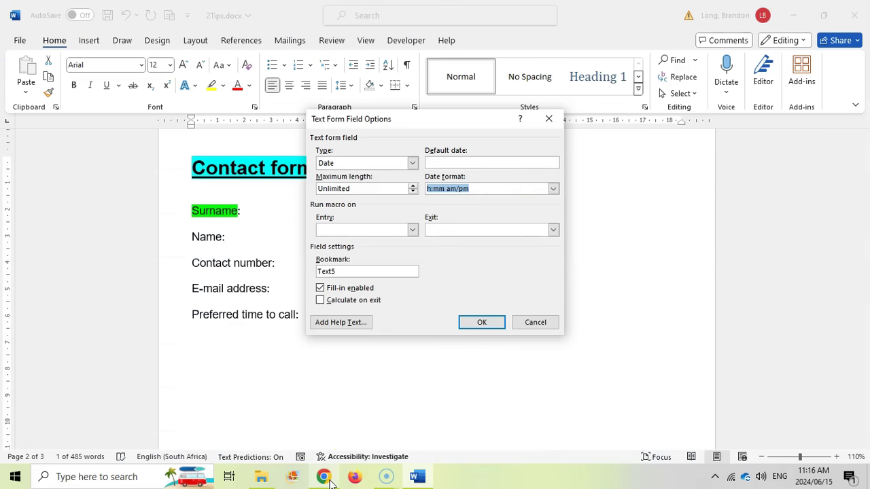
{"action": "left_click", "coordinate": [489, 322]}
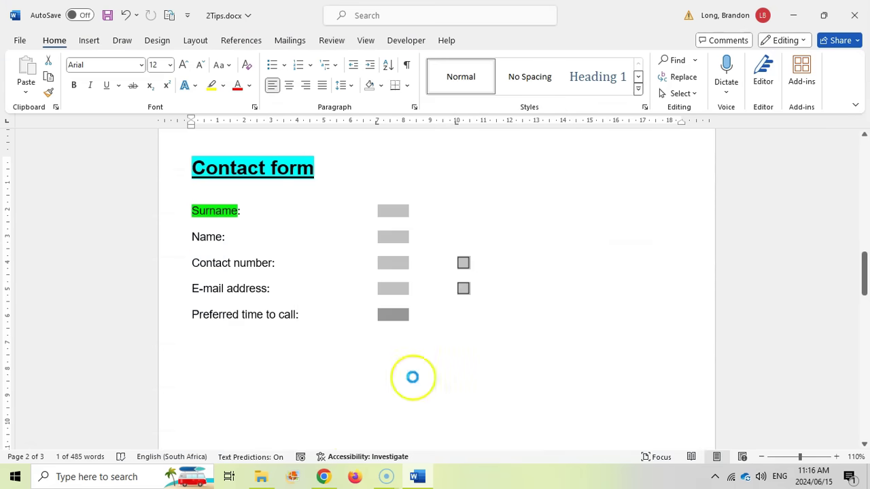
{"action": "key", "text": "alt+Tab"}
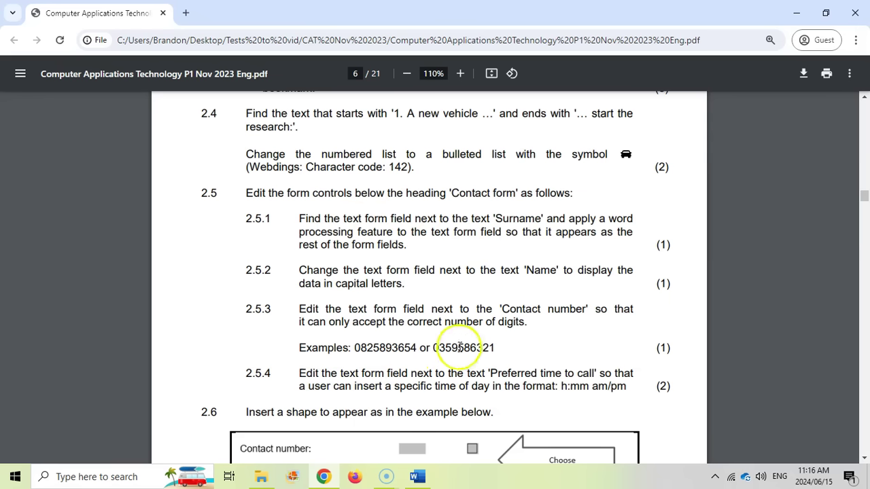
Step: Highlight the h:mm am/pm format in the PDF and bring question 2.6's Choose arrow example into view
{"action": "left_click_drag", "start_coordinate": [600, 387], "coordinate": [631, 388]}
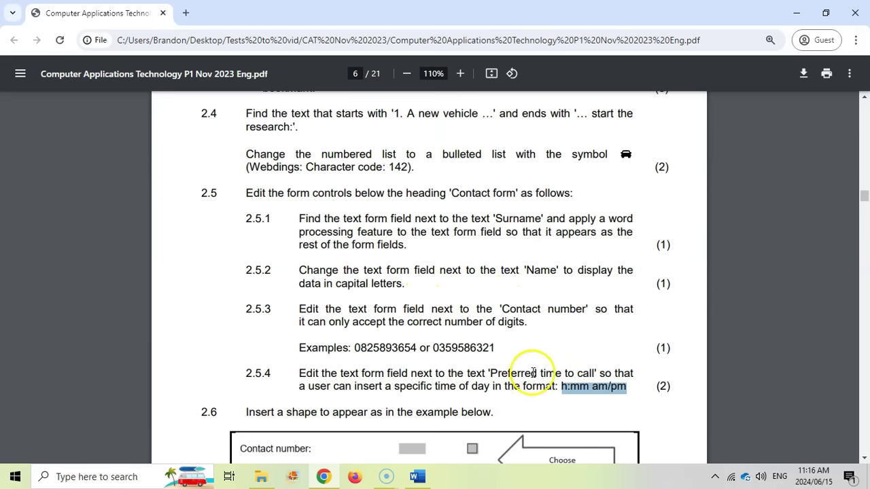
{"action": "scroll", "coordinate": [466, 313], "scroll_direction": "down", "scroll_amount": 5}
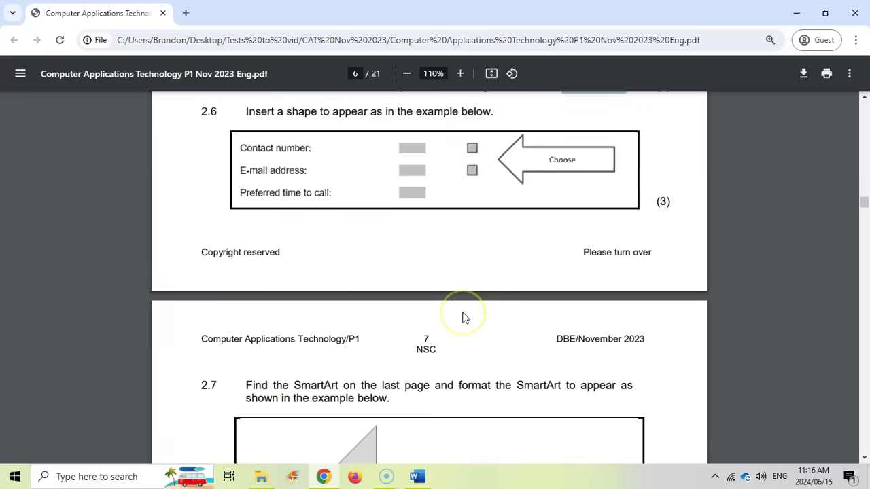
{"action": "scroll", "coordinate": [313, 163], "scroll_direction": "up", "scroll_amount": 1}
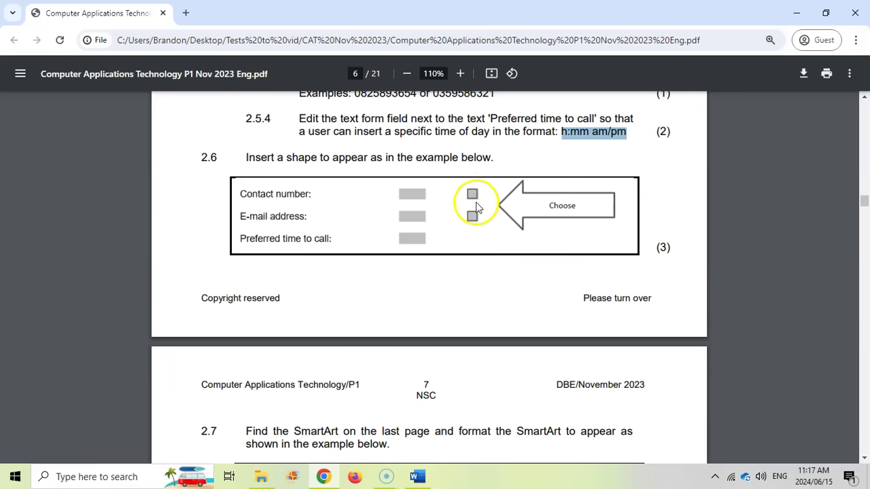
Step: Draw a left-pointing block arrow beside the contact number and e-mail fields in Word
{"action": "left_click", "coordinate": [417, 478]}
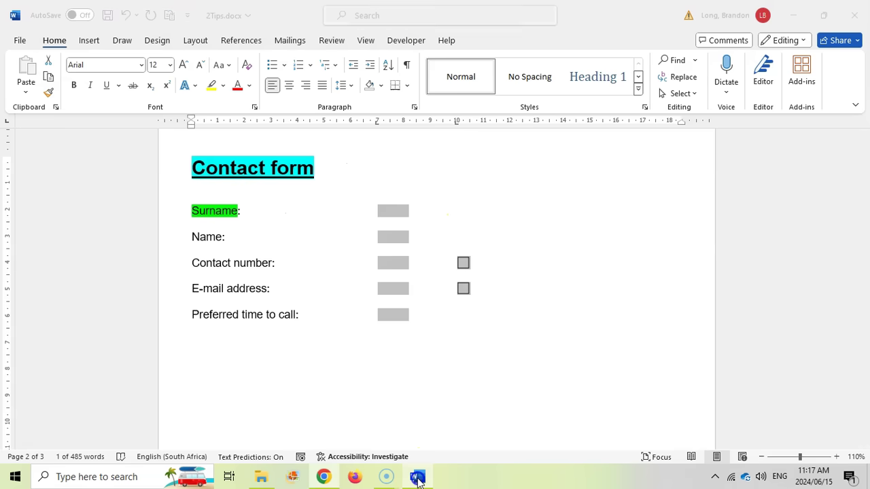
{"action": "left_click", "coordinate": [89, 40]}
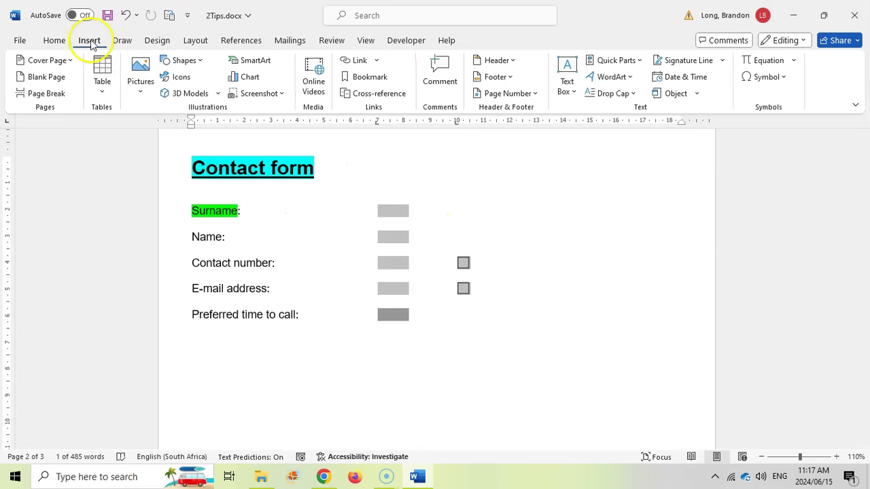
{"action": "left_click", "coordinate": [184, 60]}
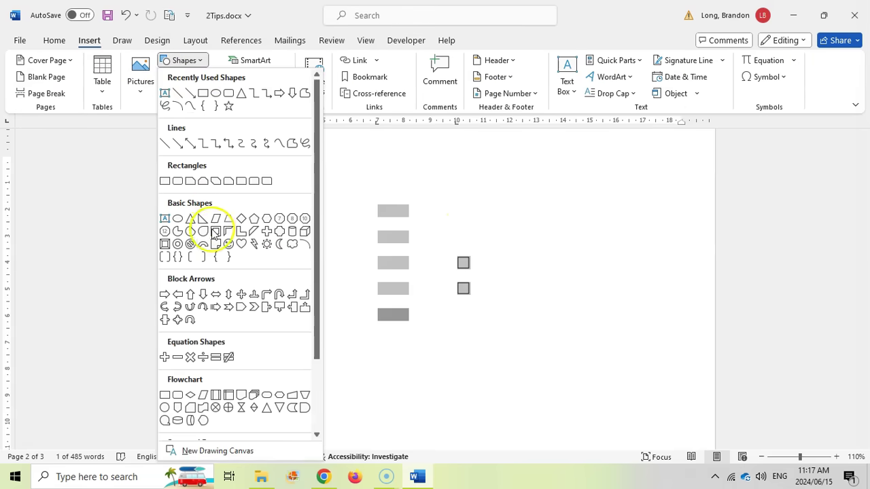
{"action": "left_click", "coordinate": [175, 298]}
{"action": "mouse_move", "coordinate": [669, 258]}
{"action": "left_mouse_down"}
{"action": "mouse_move", "coordinate": [633, 297]}
{"action": "mouse_move", "coordinate": [504, 330]}
{"action": "left_mouse_up"}
{"action": "left_click_drag", "start_coordinate": [563, 285], "coordinate": [562, 275]}
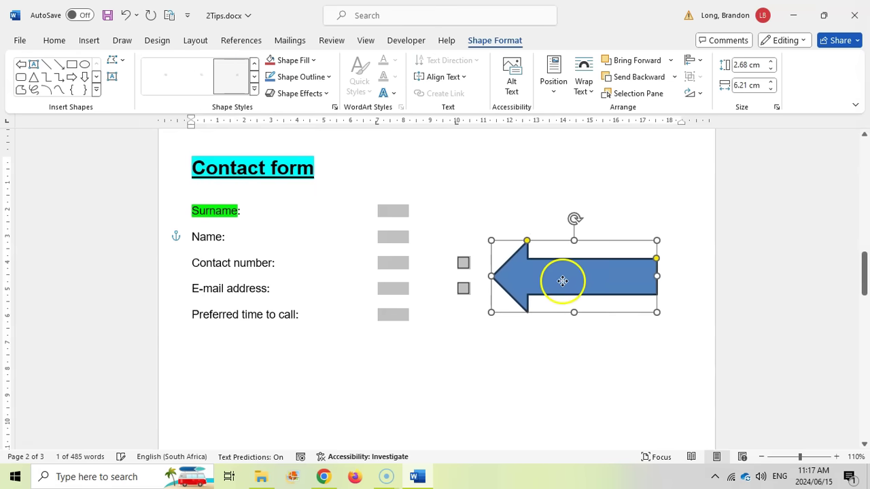
Step: Add the text 'Choose' inside the arrow
{"action": "right_click", "coordinate": [561, 279]}
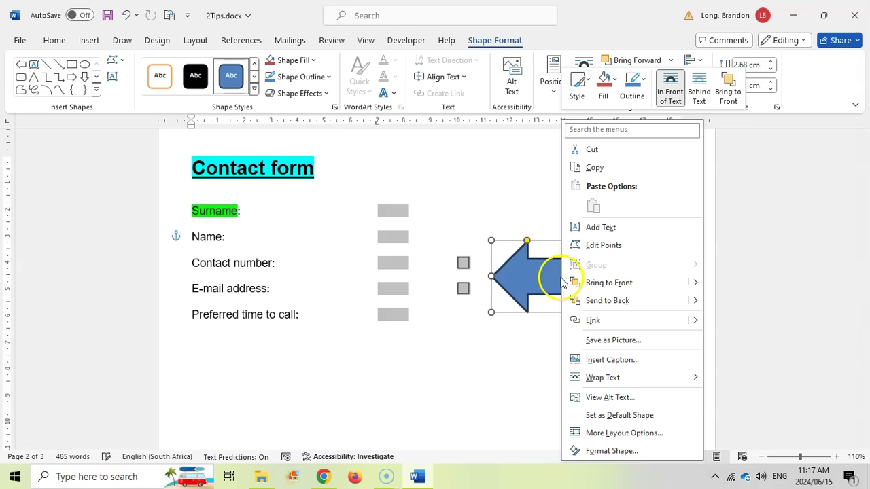
{"action": "left_click", "coordinate": [607, 228]}
{"action": "type", "text": "e"}
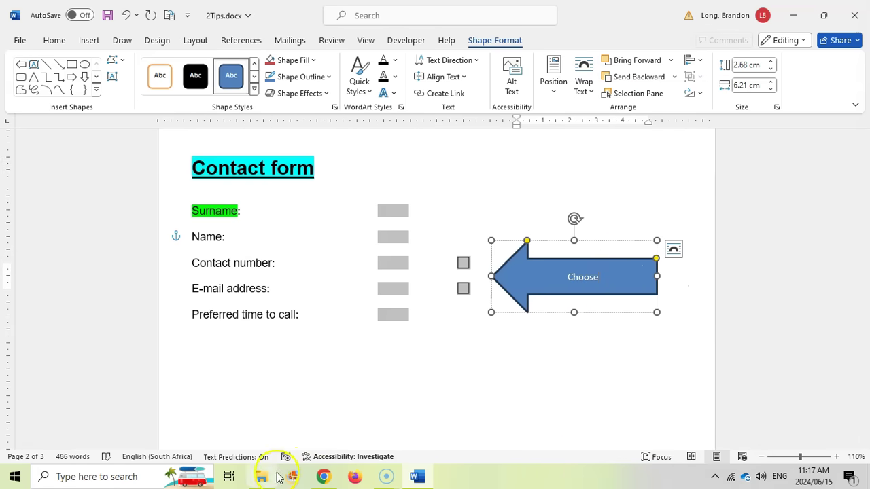
Step: Check the exam example, then set the arrow's shape fill to No Fill
{"action": "left_click", "coordinate": [323, 476]}
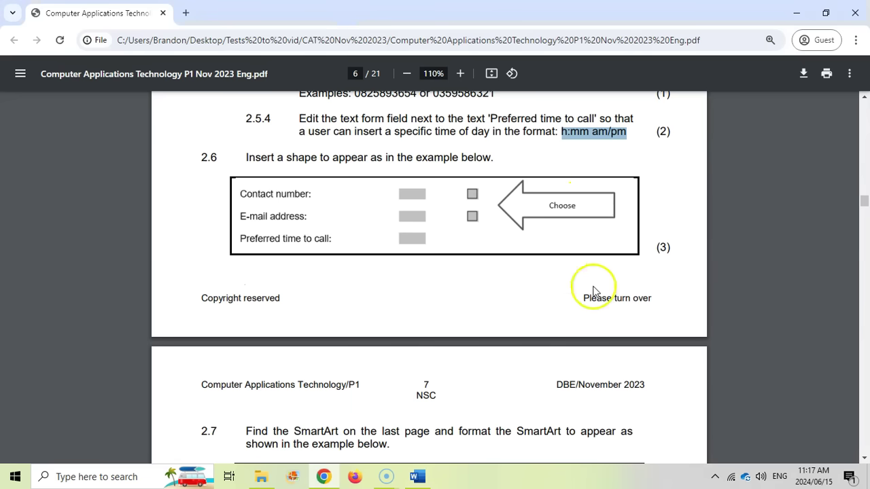
{"action": "left_click", "coordinate": [417, 477]}
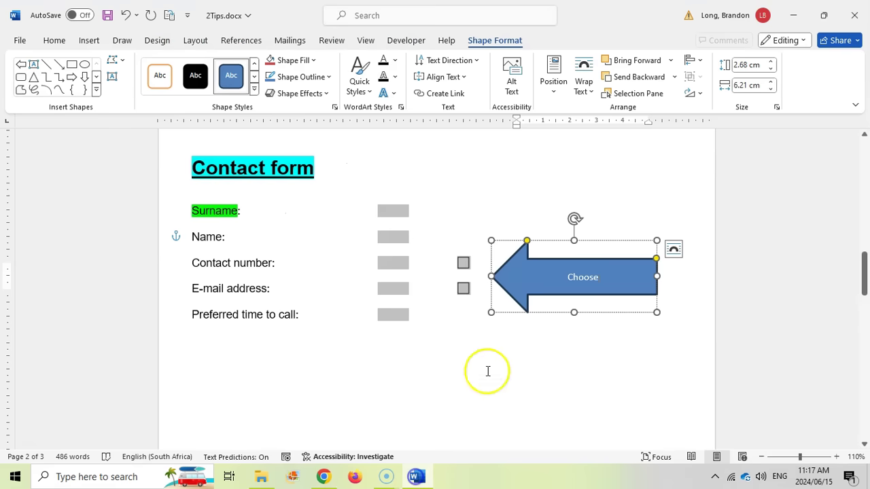
{"action": "left_click", "coordinate": [314, 61]}
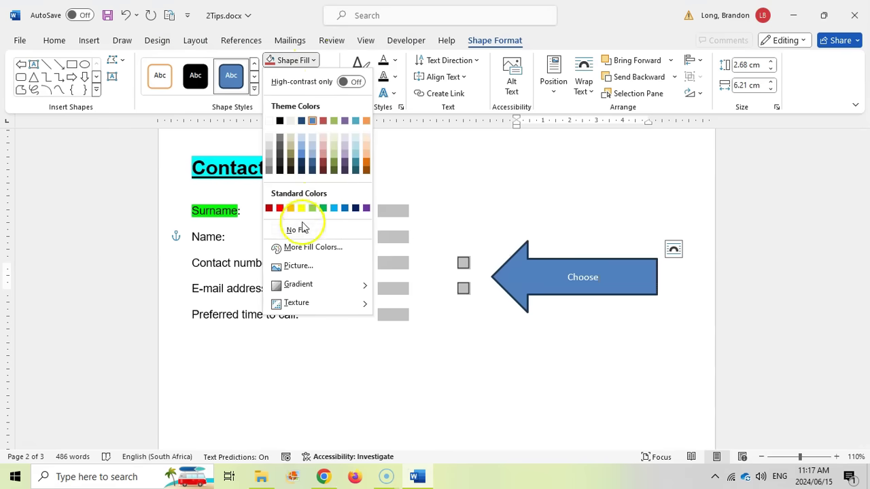
{"action": "left_click", "coordinate": [272, 126]}
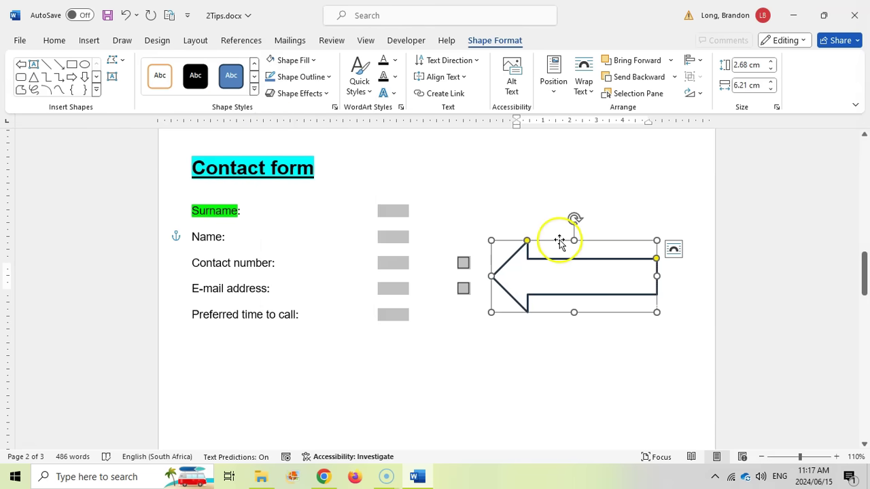
Step: Make the arrow's Choose text black and view the result
{"action": "left_click", "coordinate": [396, 64]}
{"action": "left_click", "coordinate": [391, 62]}
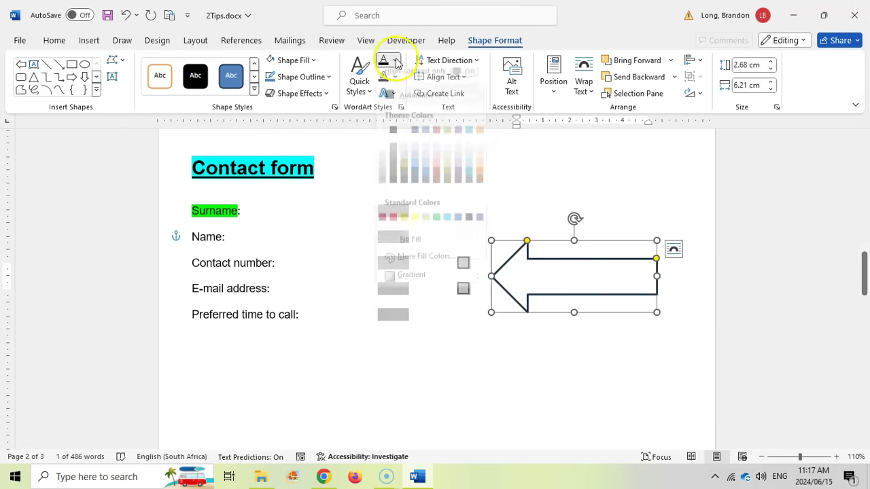
{"action": "left_click", "coordinate": [393, 63]}
{"action": "left_click", "coordinate": [392, 141]}
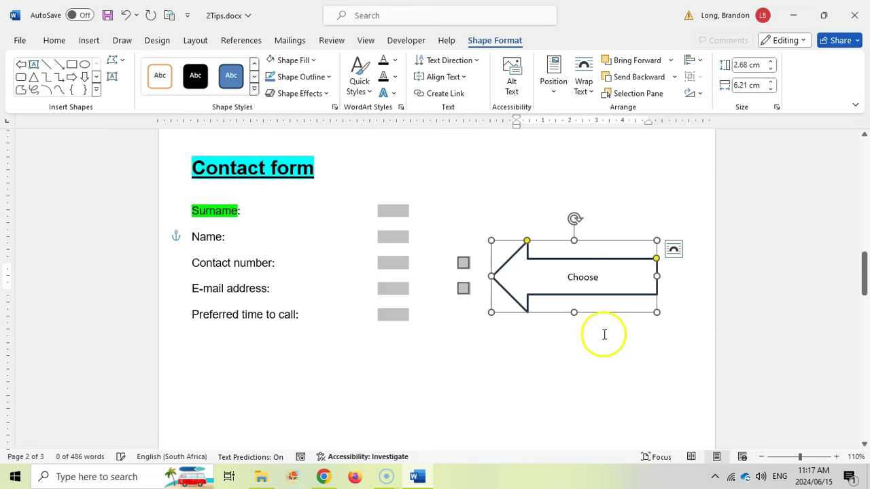
{"action": "left_click", "coordinate": [616, 370]}
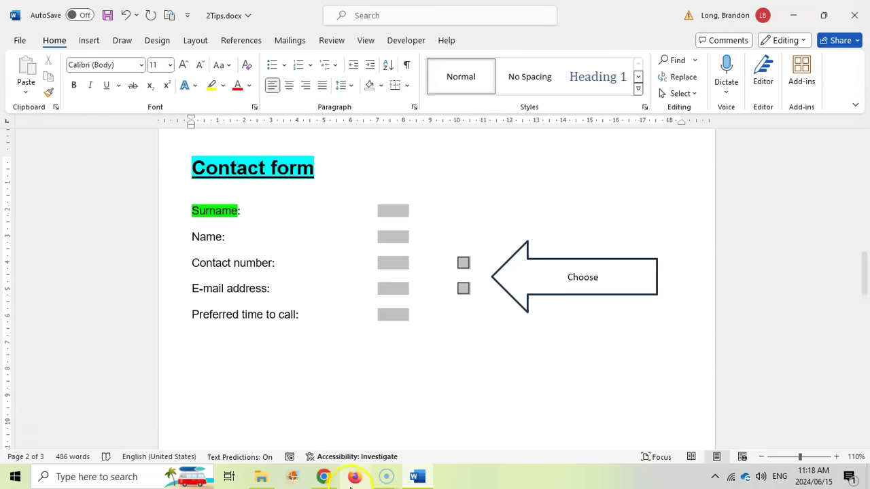
Step: Scroll Word to the last page and select the Finance shape in the SmartArt
{"action": "mouse_move", "coordinate": [322, 477]}
{"action": "left_click", "coordinate": [305, 450]}
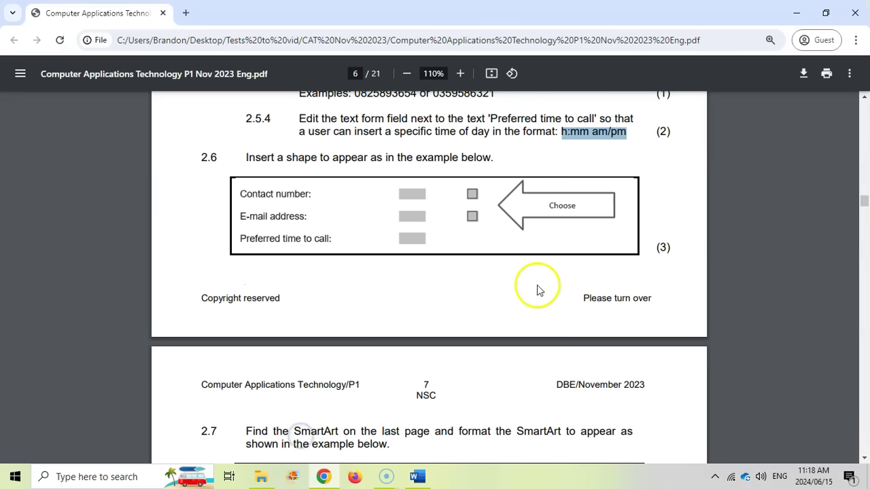
{"action": "scroll", "coordinate": [515, 294], "scroll_direction": "down", "scroll_amount": 4}
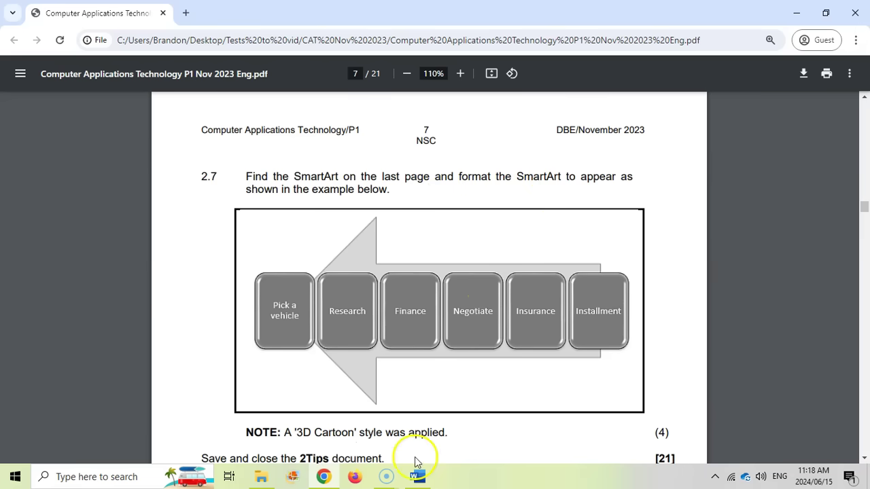
{"action": "left_click", "coordinate": [417, 478]}
{"action": "scroll", "coordinate": [445, 252], "scroll_direction": "down", "scroll_amount": 6}
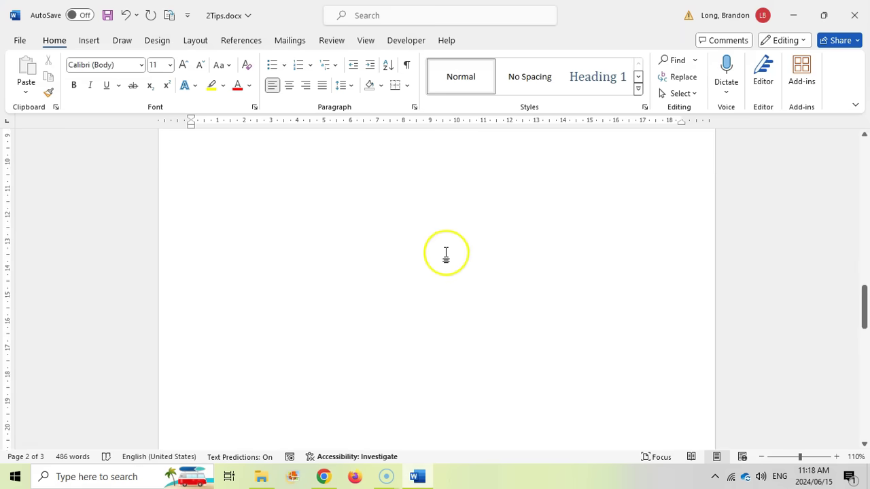
{"action": "scroll", "coordinate": [445, 253], "scroll_direction": "down", "scroll_amount": 8}
{"action": "left_click", "coordinate": [427, 283]}
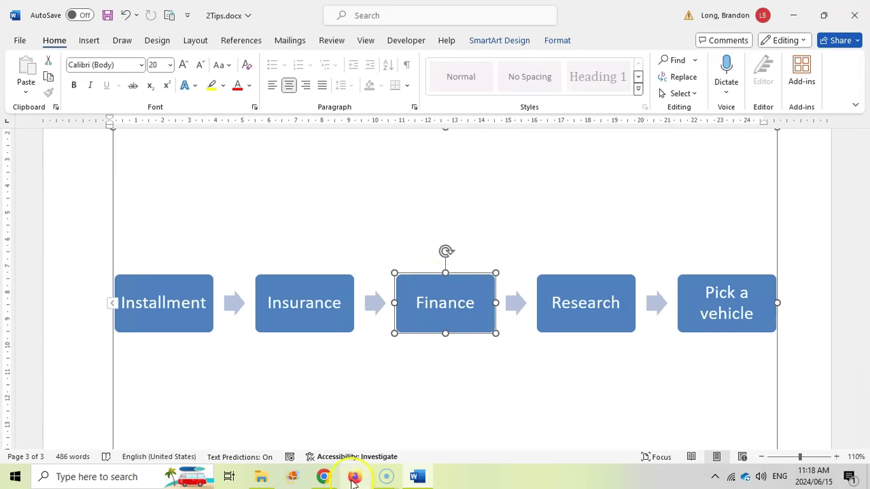
Step: Apply the Continuous Block Process layout to the SmartArt, checking it against the exam PDF example
{"action": "left_click", "coordinate": [323, 477]}
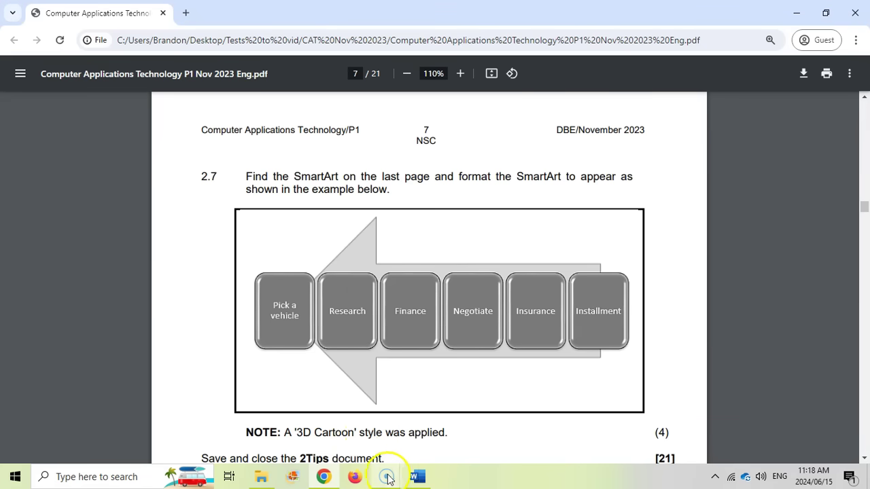
{"action": "left_click", "coordinate": [322, 479]}
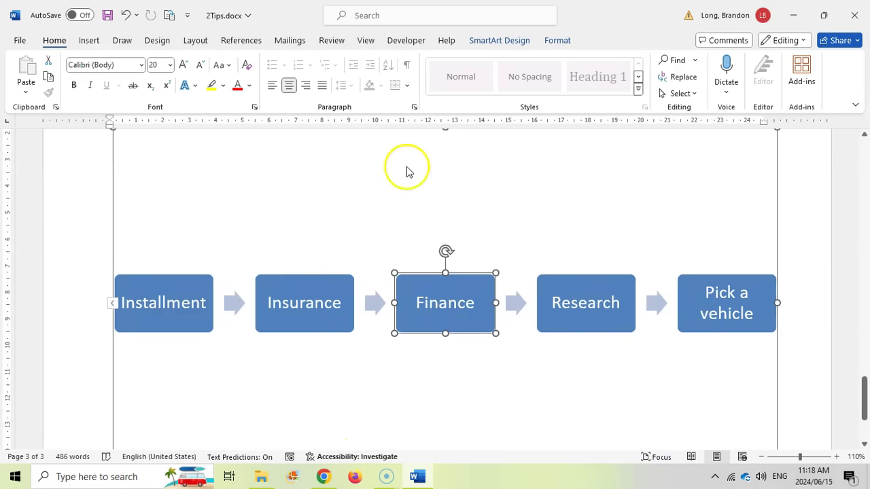
{"action": "left_click", "coordinate": [503, 42]}
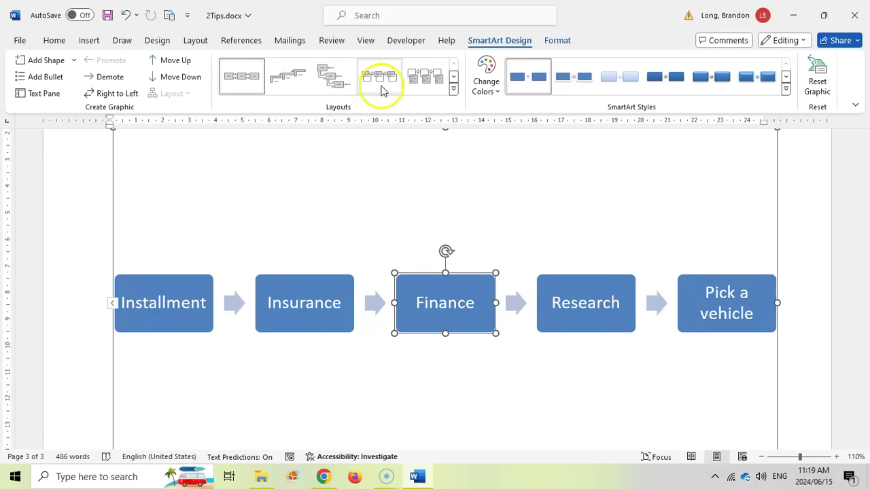
{"action": "left_click", "coordinate": [453, 91]}
{"action": "key", "text": "alt+Tab"}
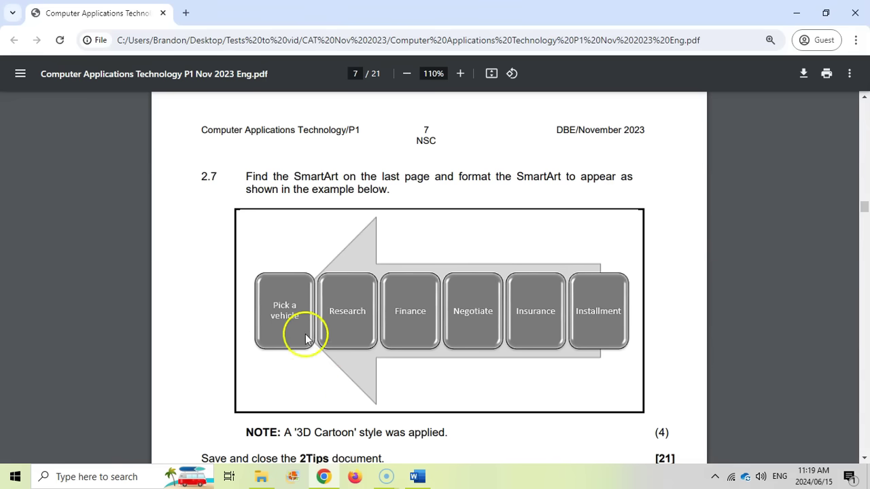
{"action": "left_click", "coordinate": [416, 478]}
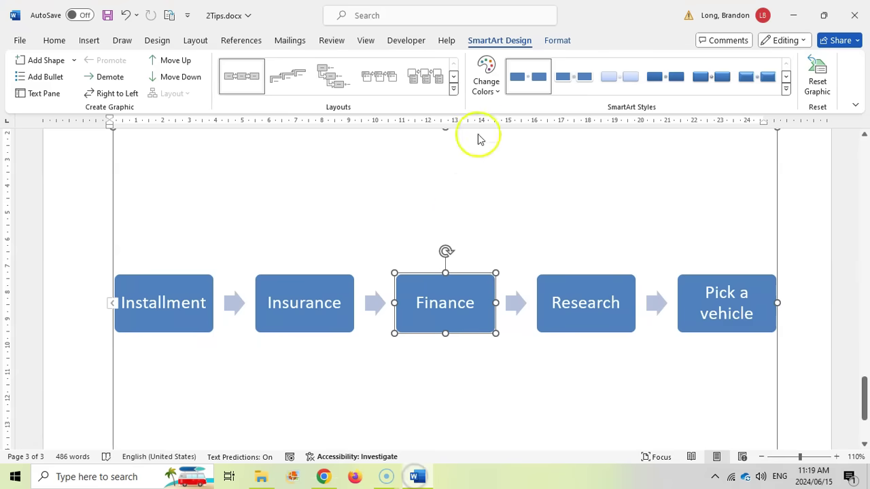
{"action": "left_click", "coordinate": [453, 90]}
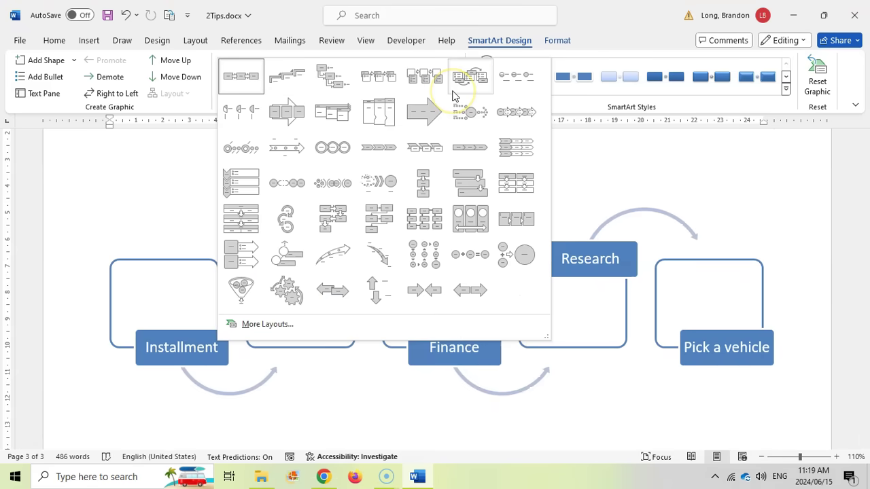
{"action": "left_click", "coordinate": [292, 111]}
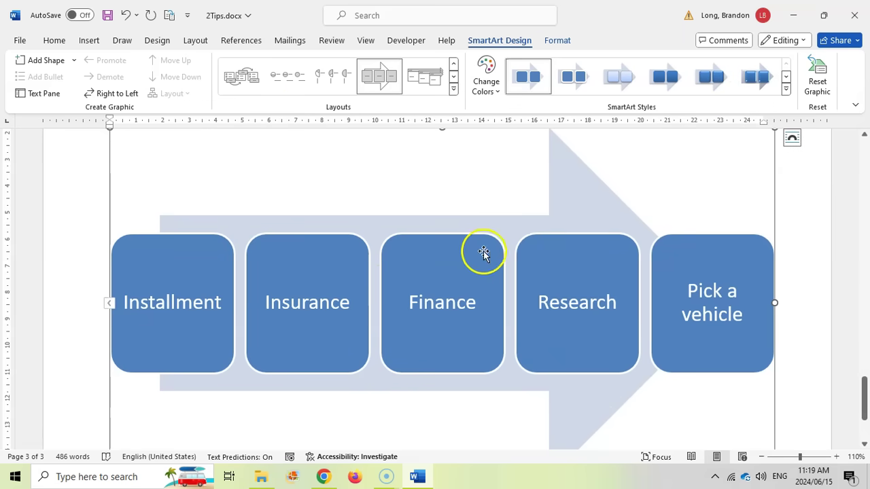
{"action": "left_click", "coordinate": [323, 478]}
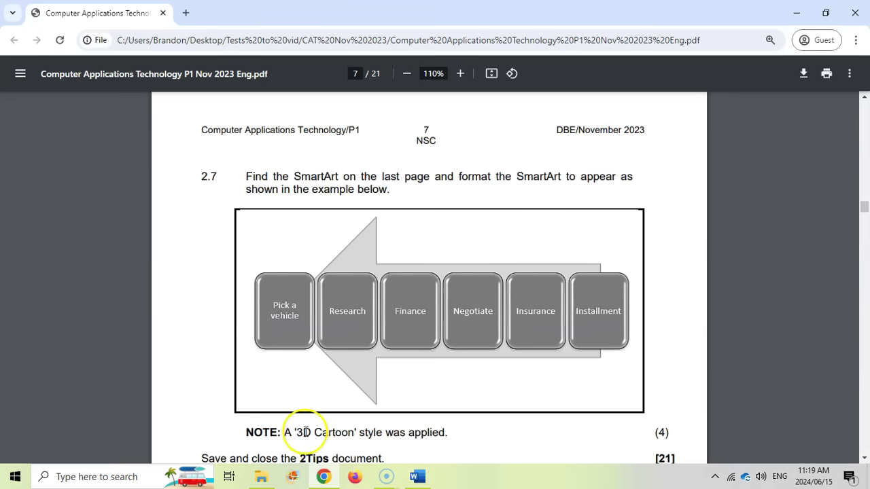
Step: Apply the 3-D Cartoon SmartArt style to the diagram
{"action": "left_click", "coordinate": [408, 477]}
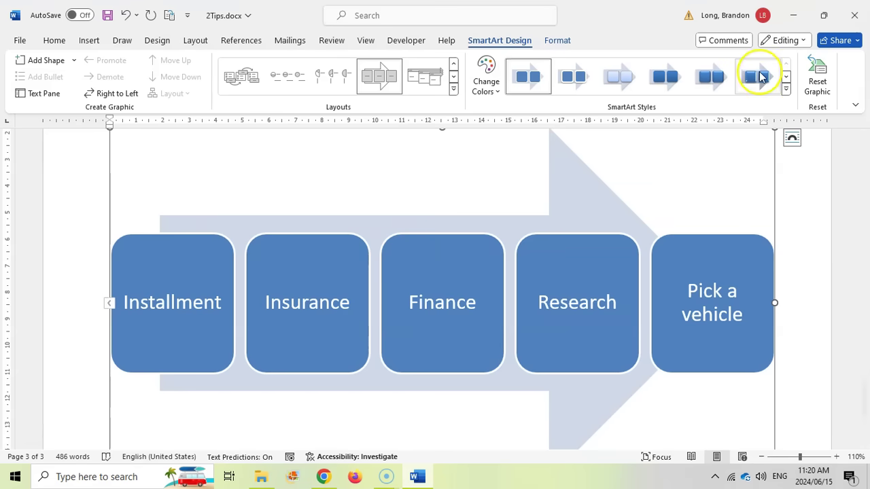
{"action": "left_click", "coordinate": [786, 91]}
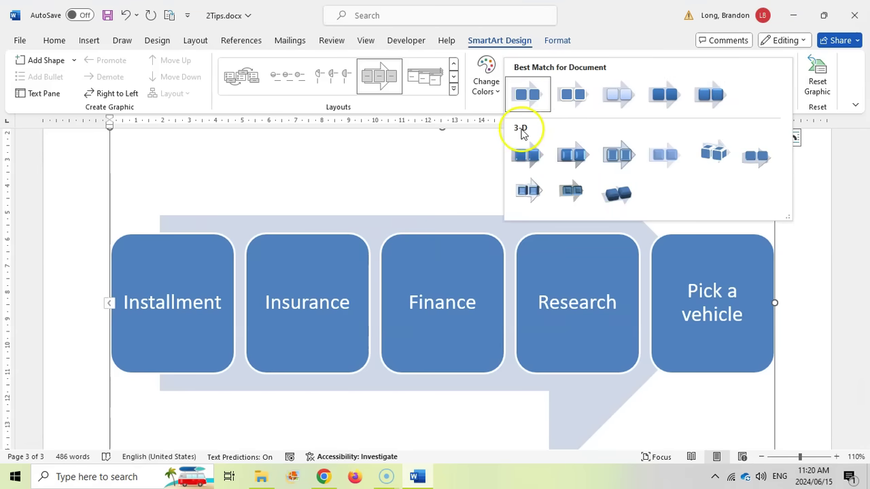
{"action": "left_click", "coordinate": [620, 157]}
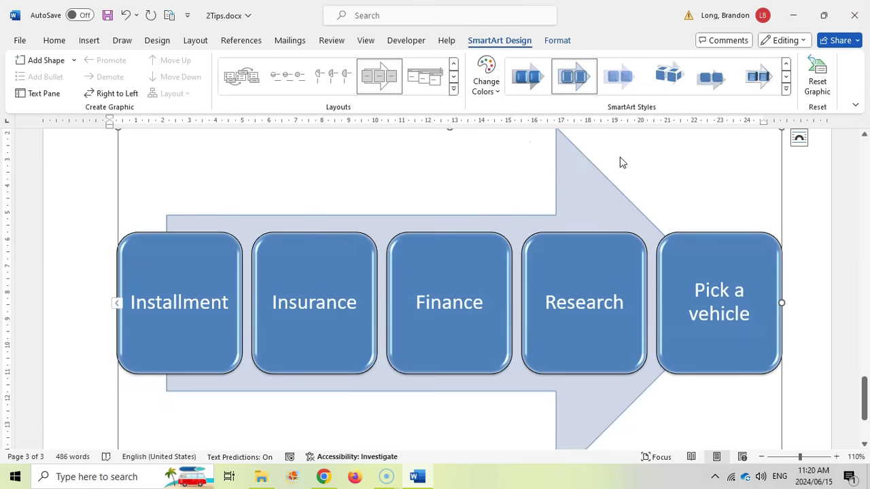
{"action": "left_click", "coordinate": [324, 478]}
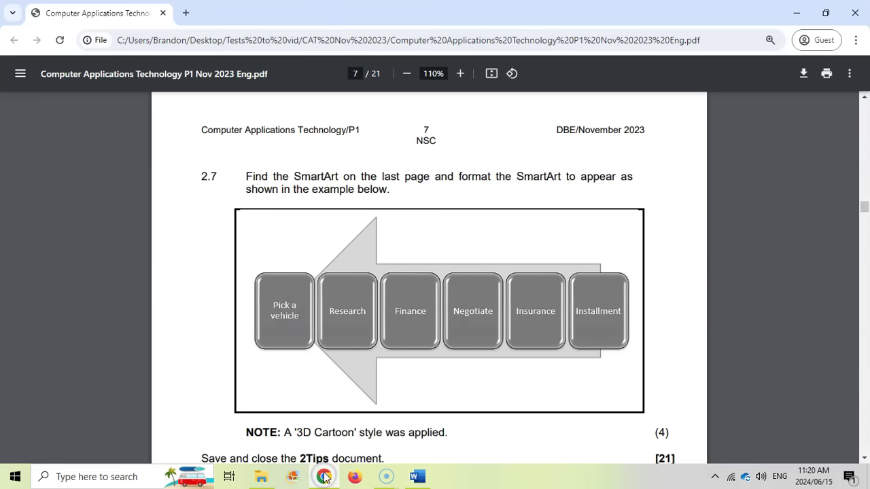
{"action": "left_click", "coordinate": [417, 479]}
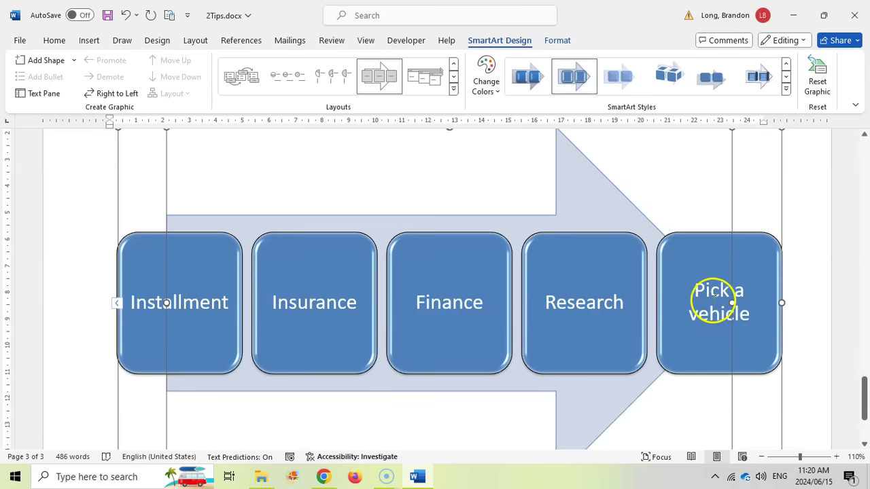
Step: Reverse the SmartArt to flow right to left and compare it with the PDF
{"action": "left_click", "coordinate": [113, 96]}
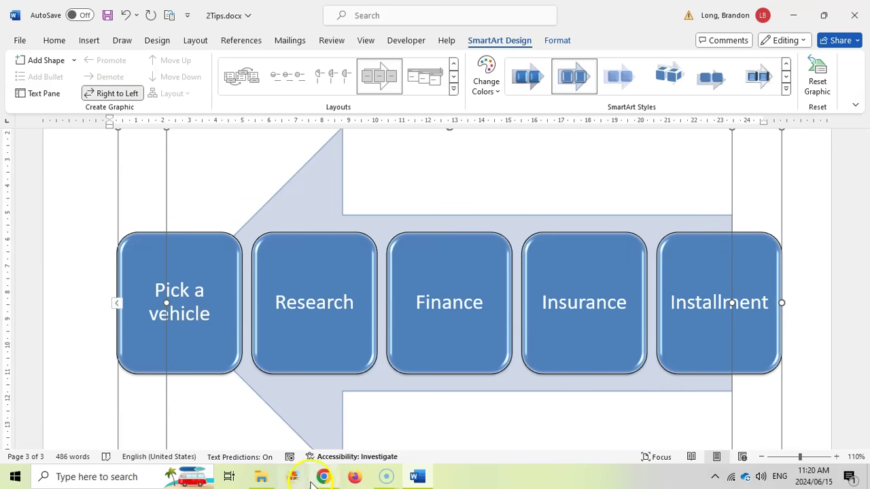
{"action": "left_click", "coordinate": [321, 479]}
{"action": "left_click", "coordinate": [321, 478]}
{"action": "left_click", "coordinate": [321, 478]}
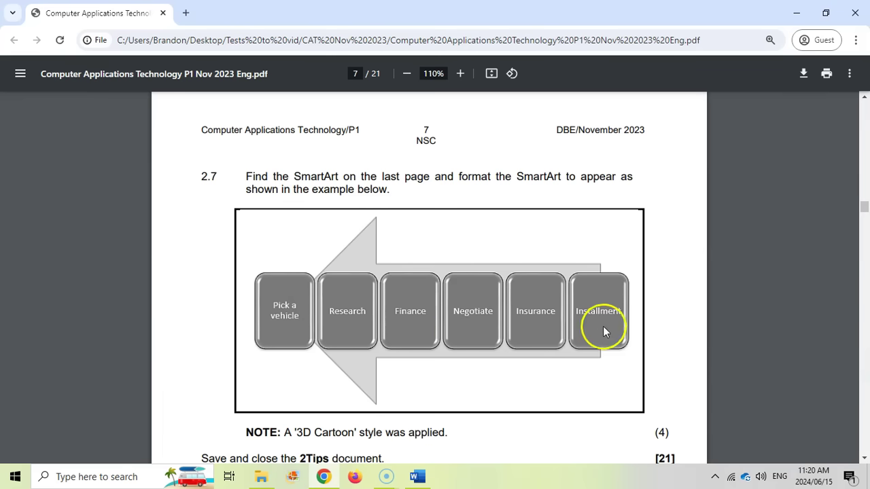
{"action": "left_click", "coordinate": [328, 480]}
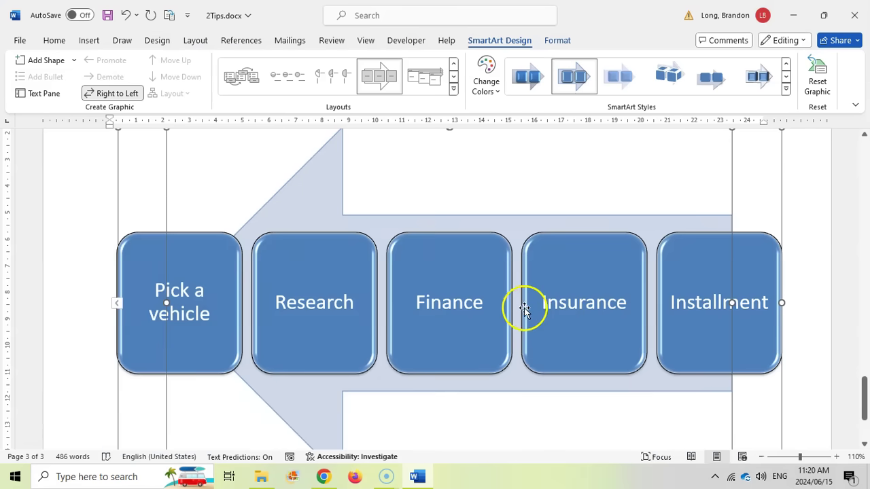
Step: Add a new empty shape at Finance and move it into position after Finance
{"action": "left_click", "coordinate": [482, 297]}
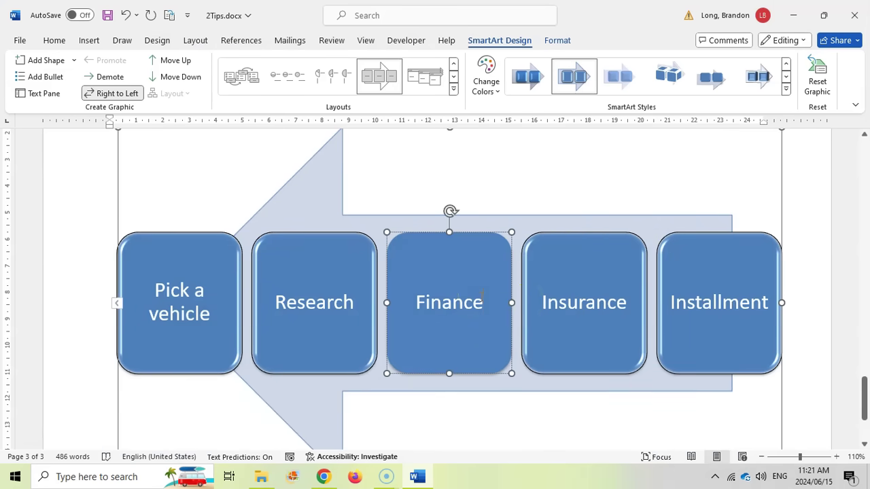
{"action": "left_click", "coordinate": [50, 64]}
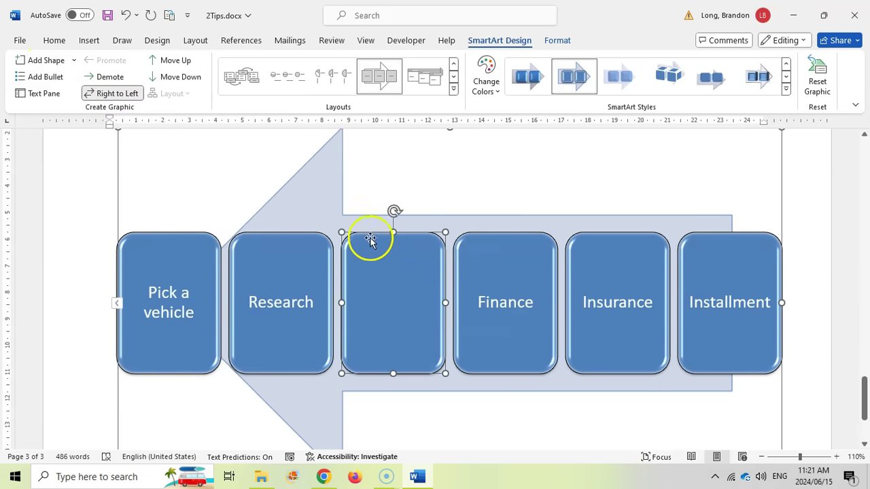
{"action": "key", "text": "alt+Tab"}
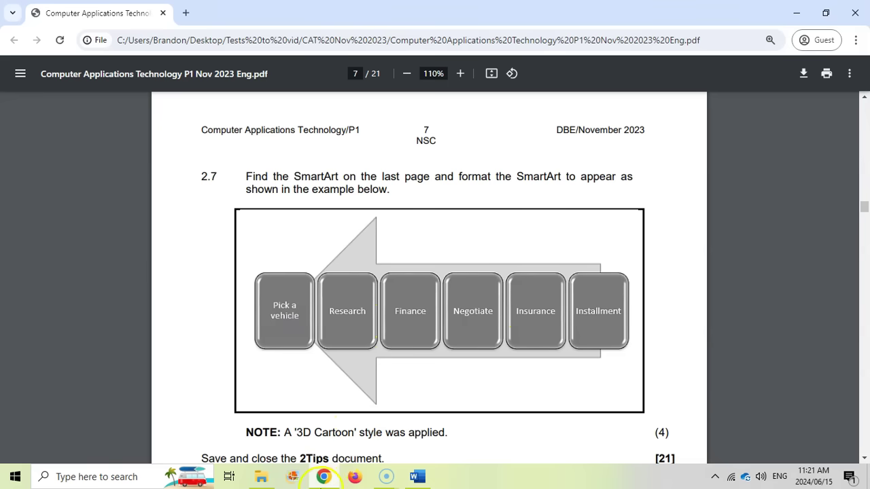
{"action": "left_click", "coordinate": [324, 478]}
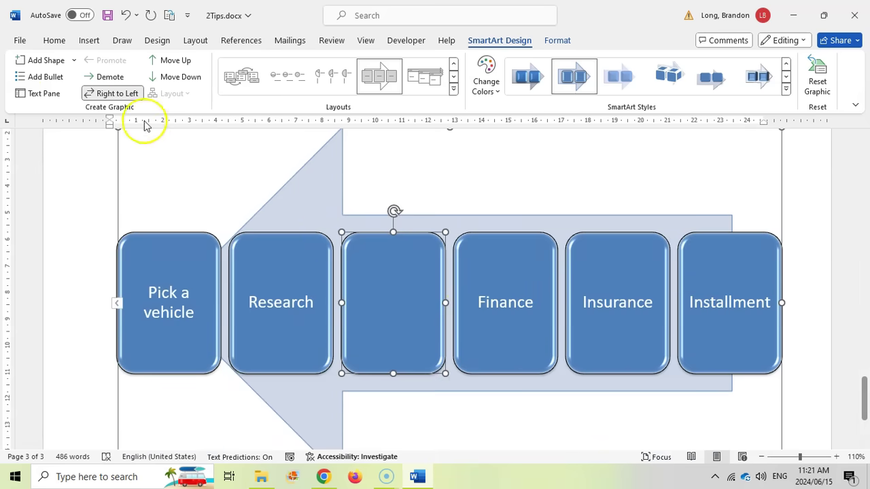
{"action": "left_click", "coordinate": [176, 61]}
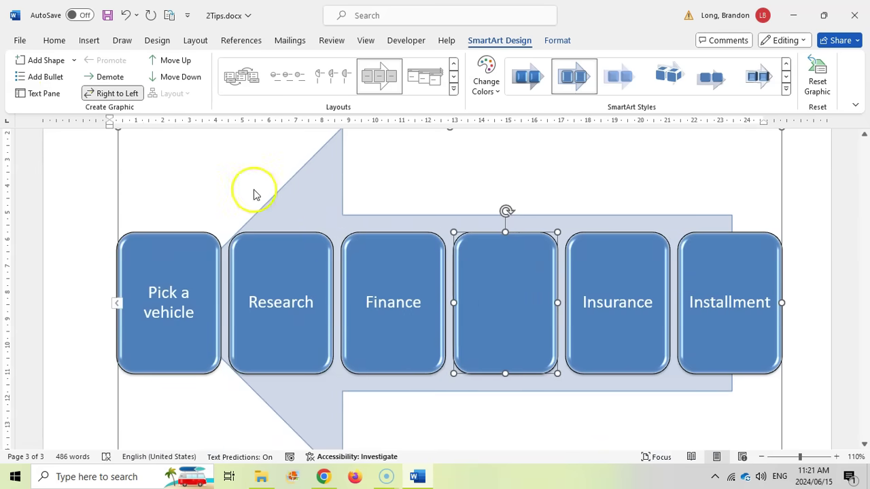
Step: Label the new shape 'Negotiate' and compare the six-step flow with the PDF example
{"action": "right_click", "coordinate": [503, 303]}
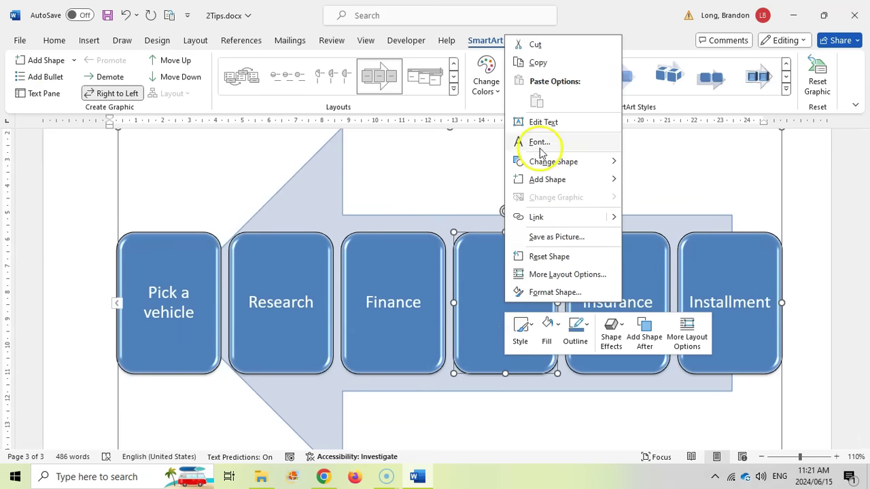
{"action": "left_click", "coordinate": [547, 122]}
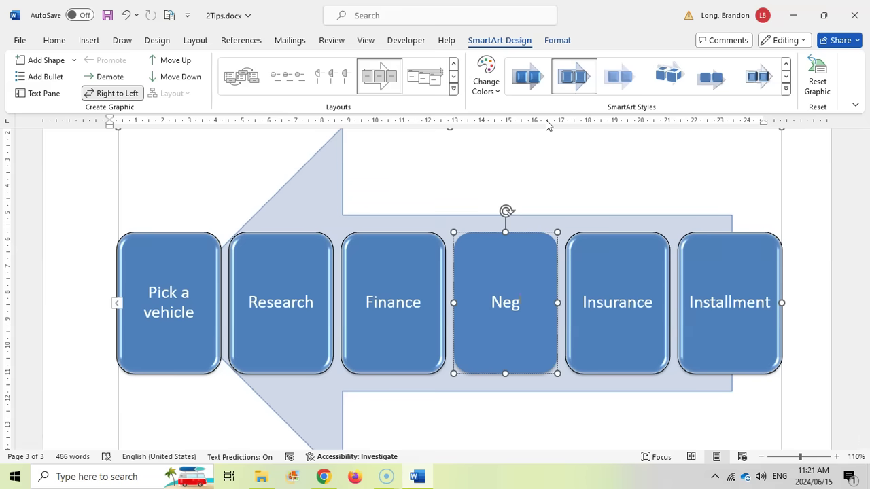
{"action": "left_click", "coordinate": [506, 429]}
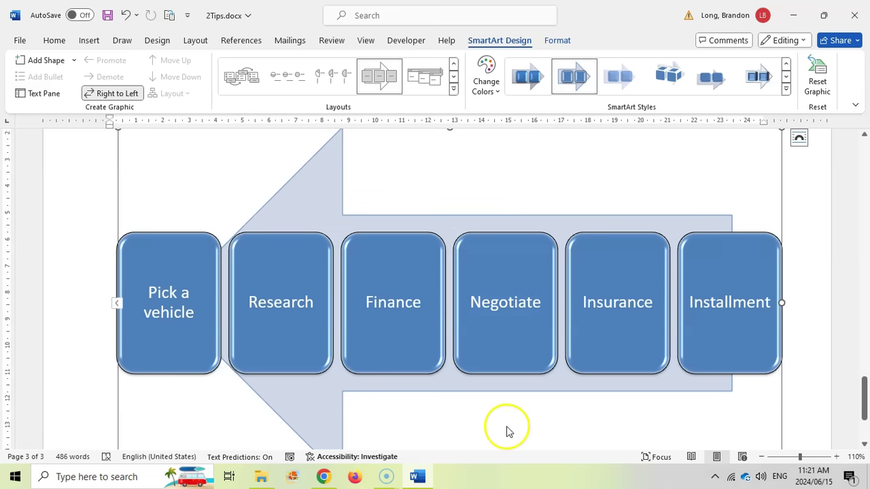
{"action": "left_click", "coordinate": [325, 477]}
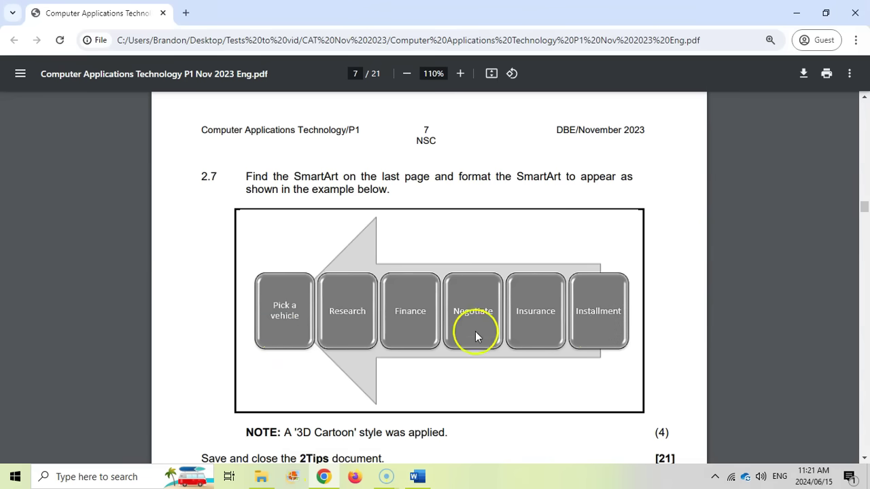
{"action": "left_click", "coordinate": [418, 477]}
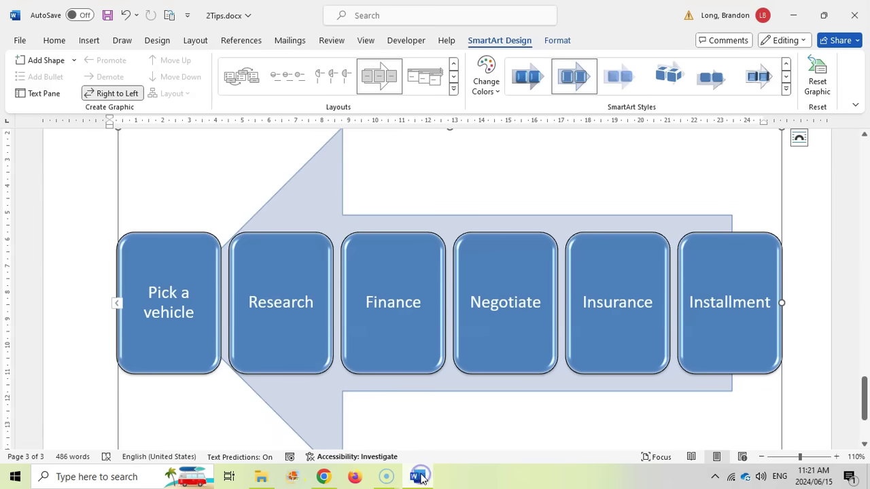
{"action": "scroll", "coordinate": [537, 292], "scroll_direction": "down", "scroll_amount": 3}
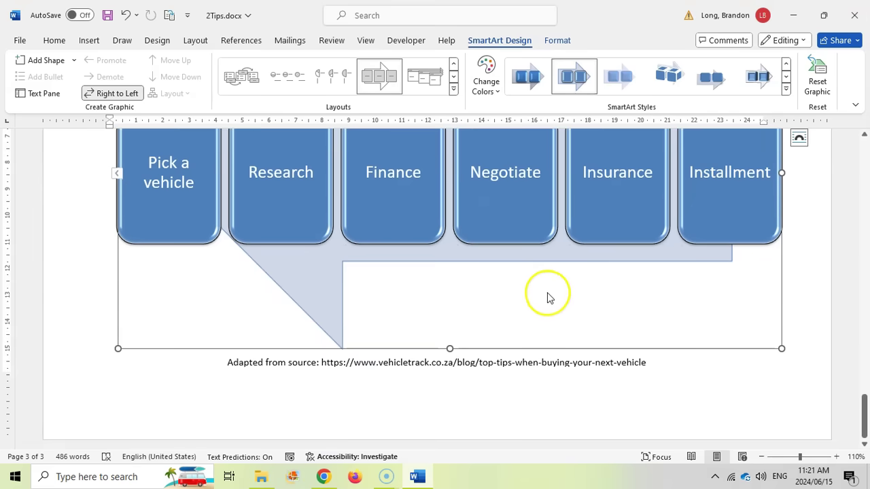